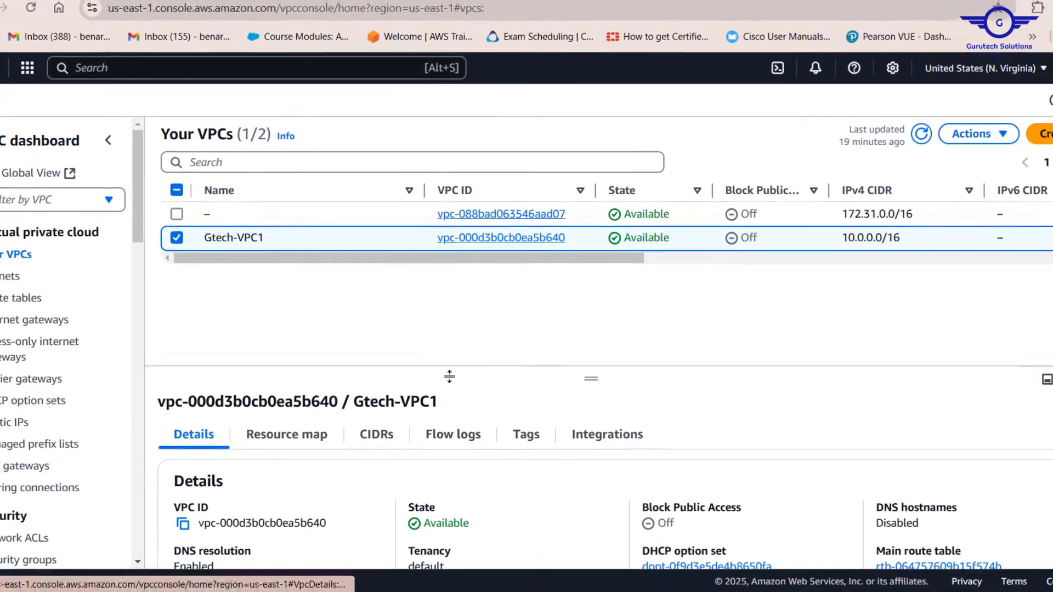
Step: Open Gtech-VPC1's details and examine its resource map of subnets, route tables and network connections
click(529, 240)
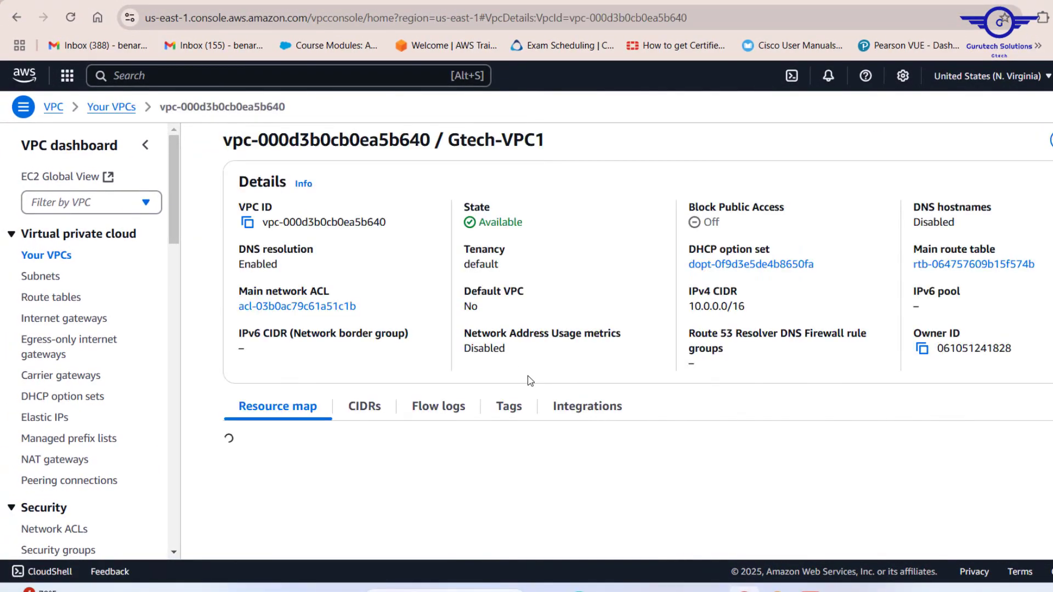
scroll(375, 464, down, 2)
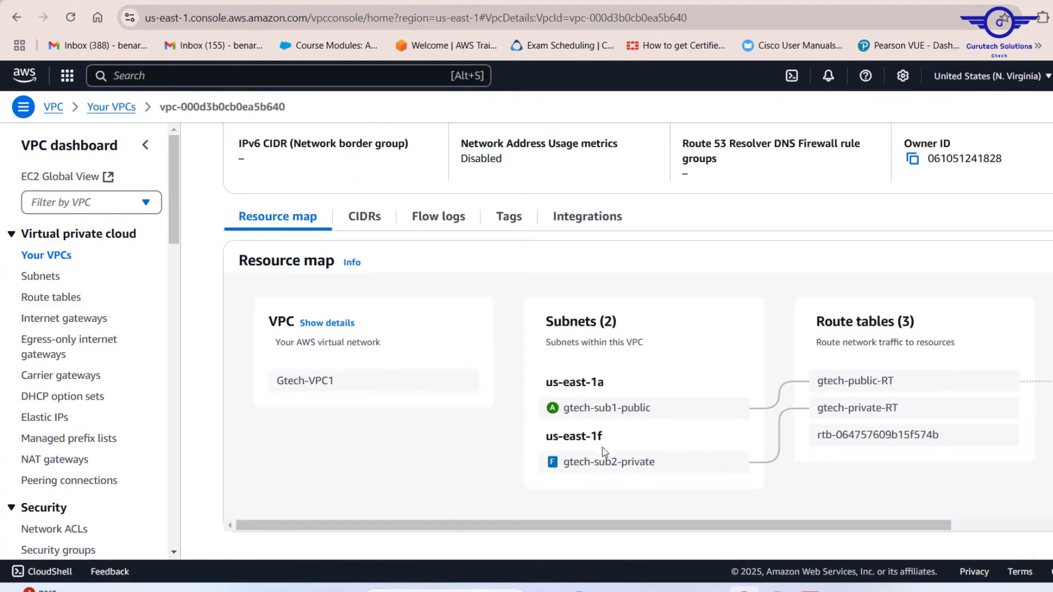
scroll(766, 478, right, 3)
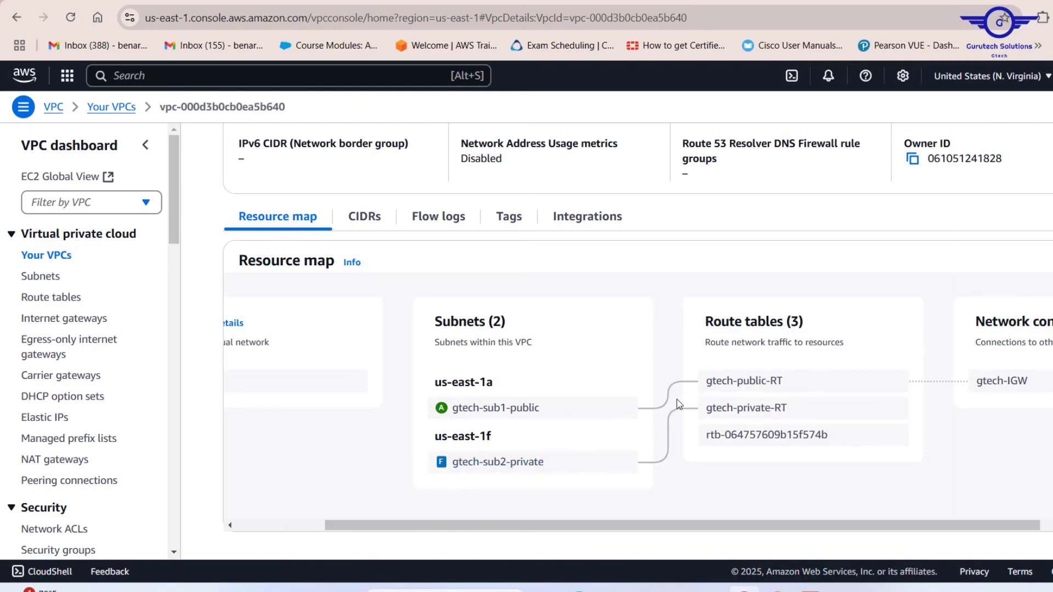
scroll(677, 399, left, 3)
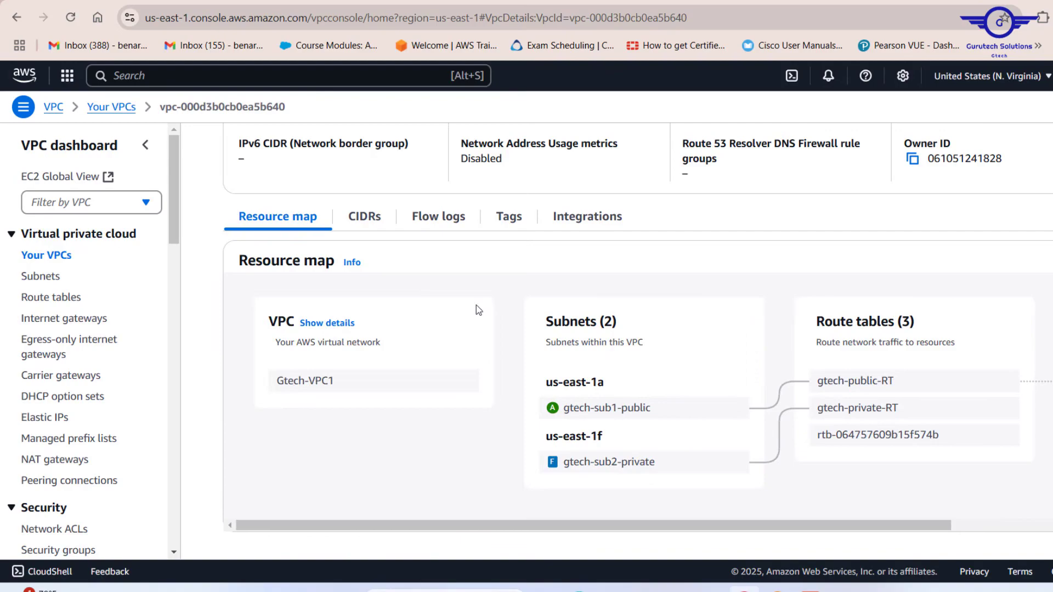
Step: Go to the EC2 service's instances list and start launching a new instance
click(152, 75)
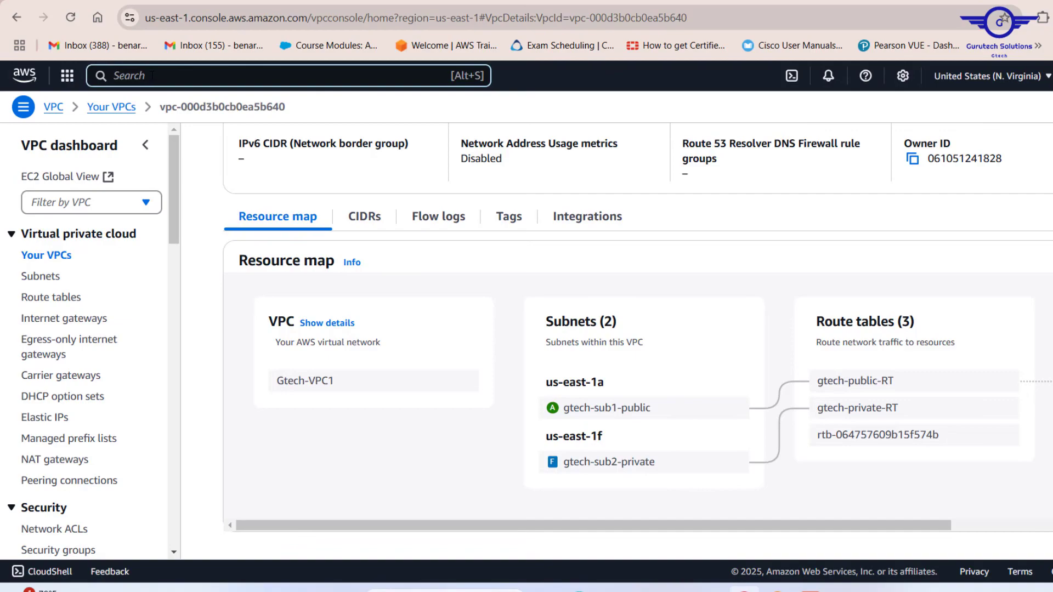
text(EC2)
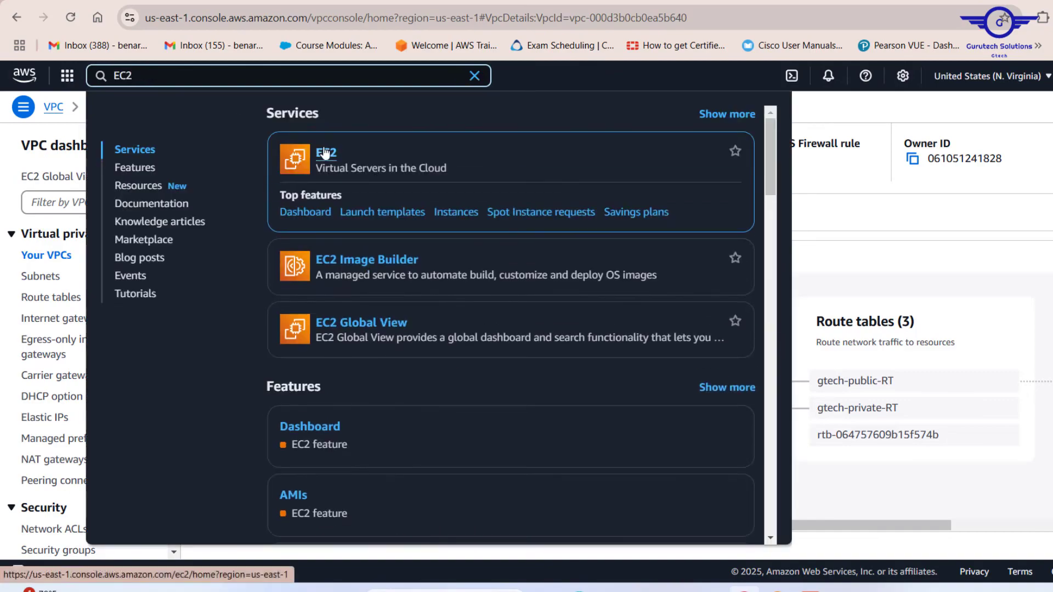
click(325, 152)
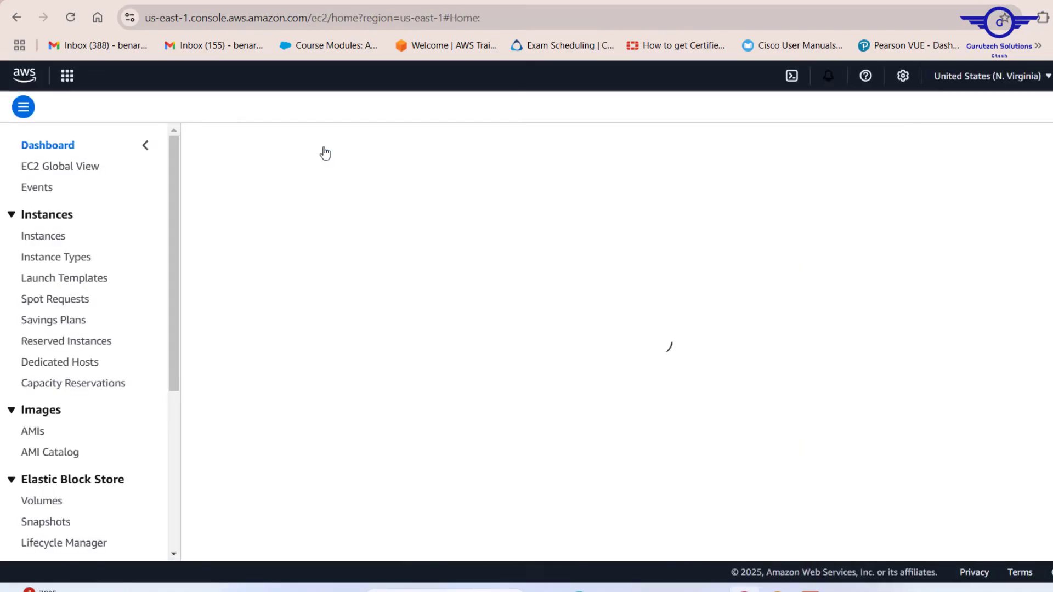
click(46, 237)
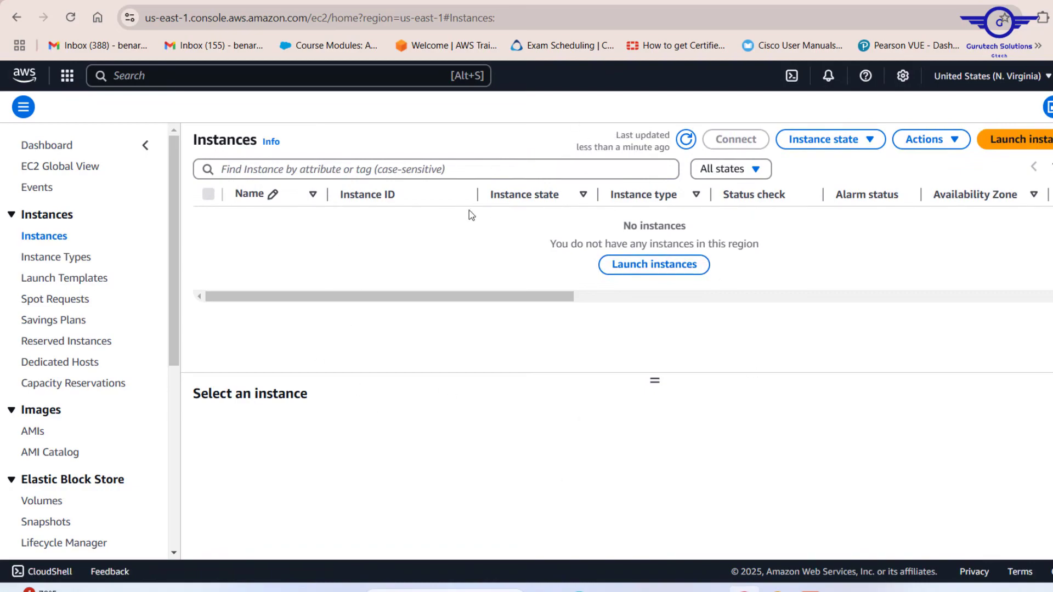
click(640, 262)
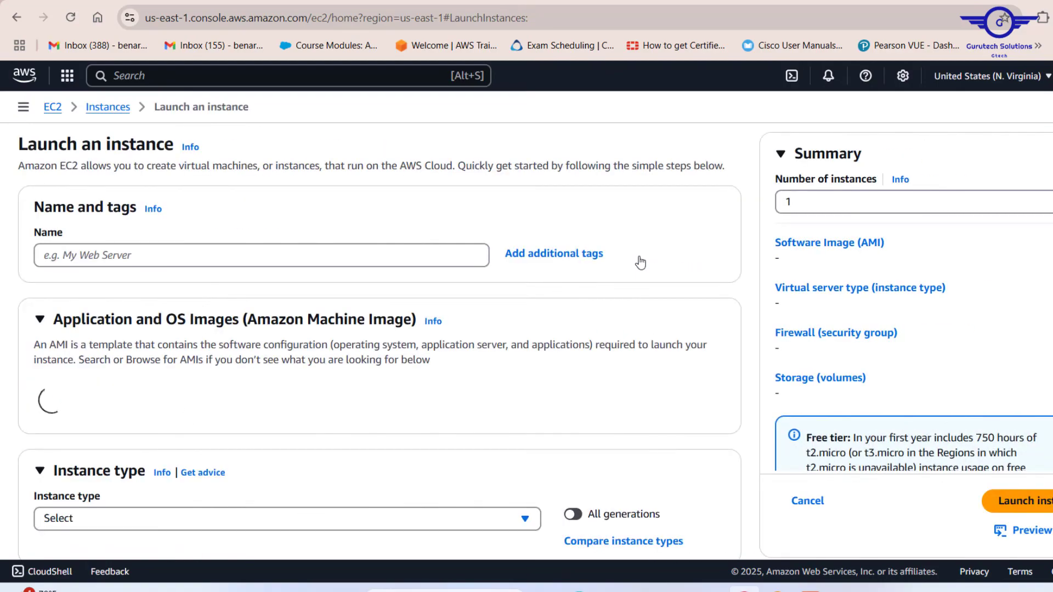
Step: Name the new instance Gtech-Private-Instance
click(91, 256)
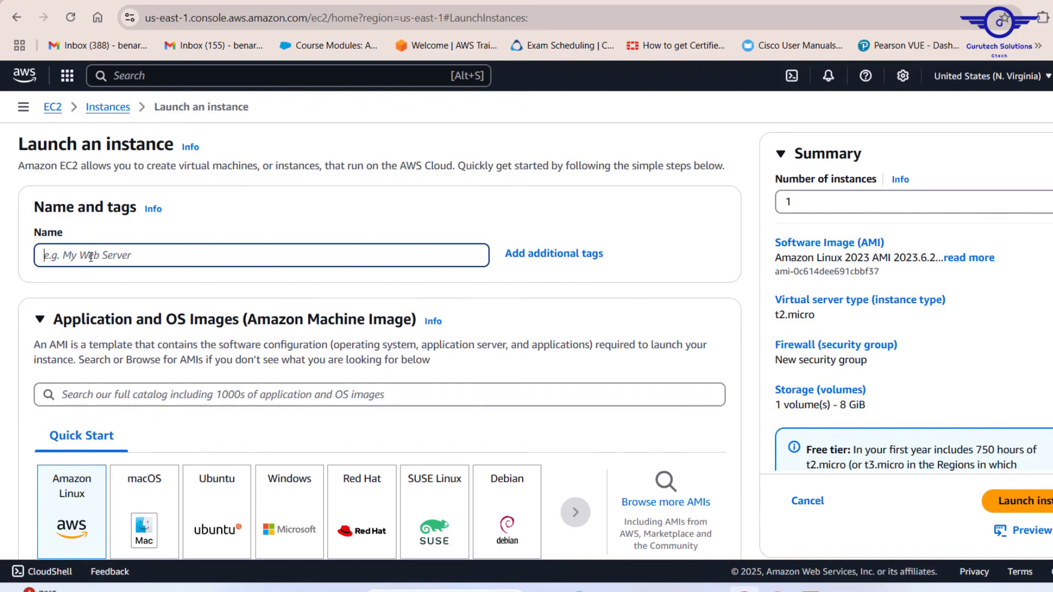
text(Gtech-)
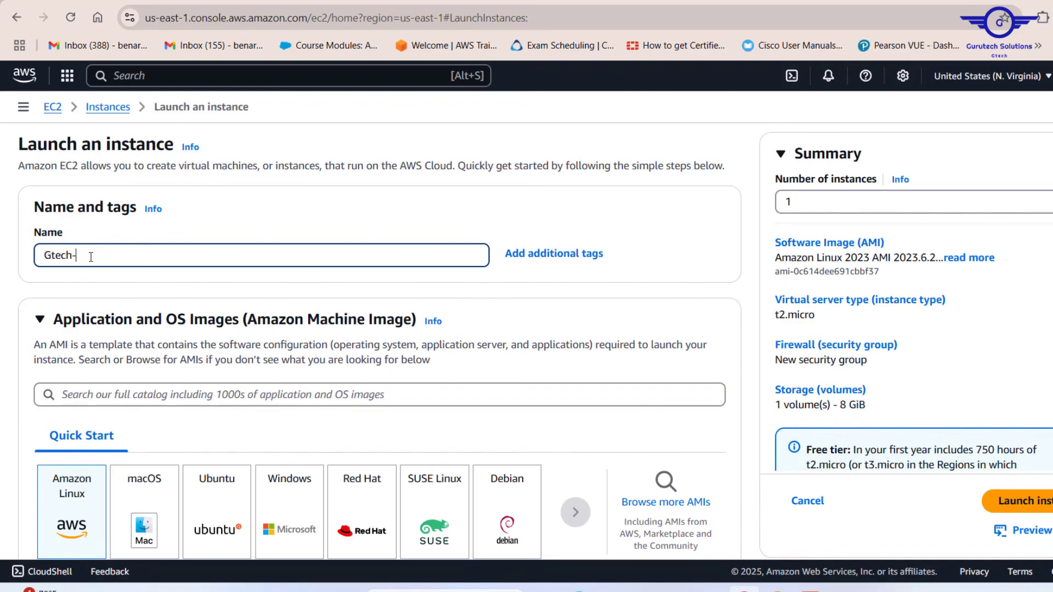
text(Private-Instance)
Step: Choose the Ubuntu quick-start image for the instance
scroll(168, 296, down, 3)
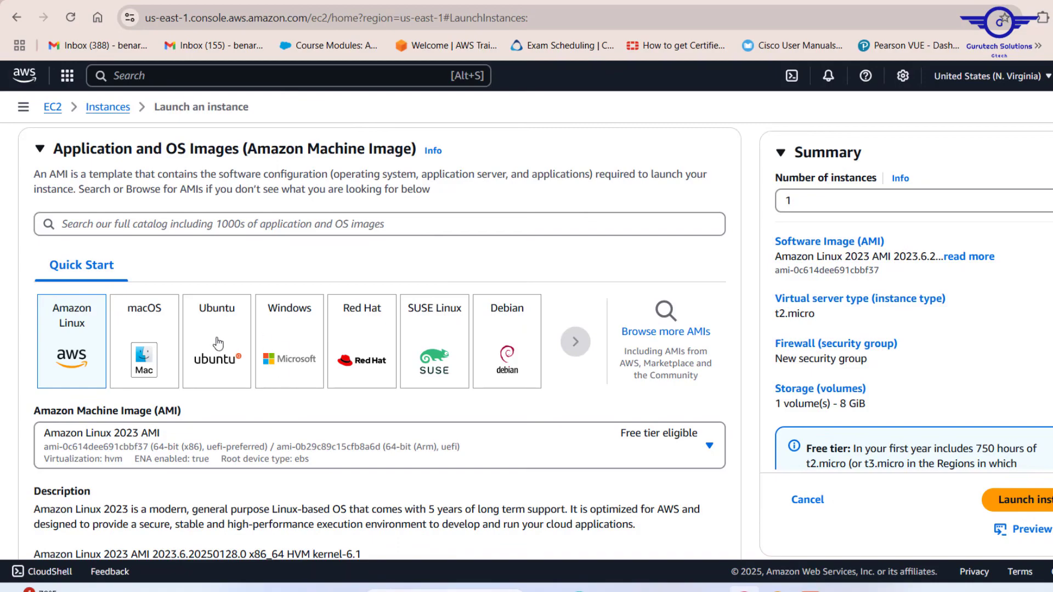
scroll(273, 268, up, 2)
scroll(276, 269, down, 1)
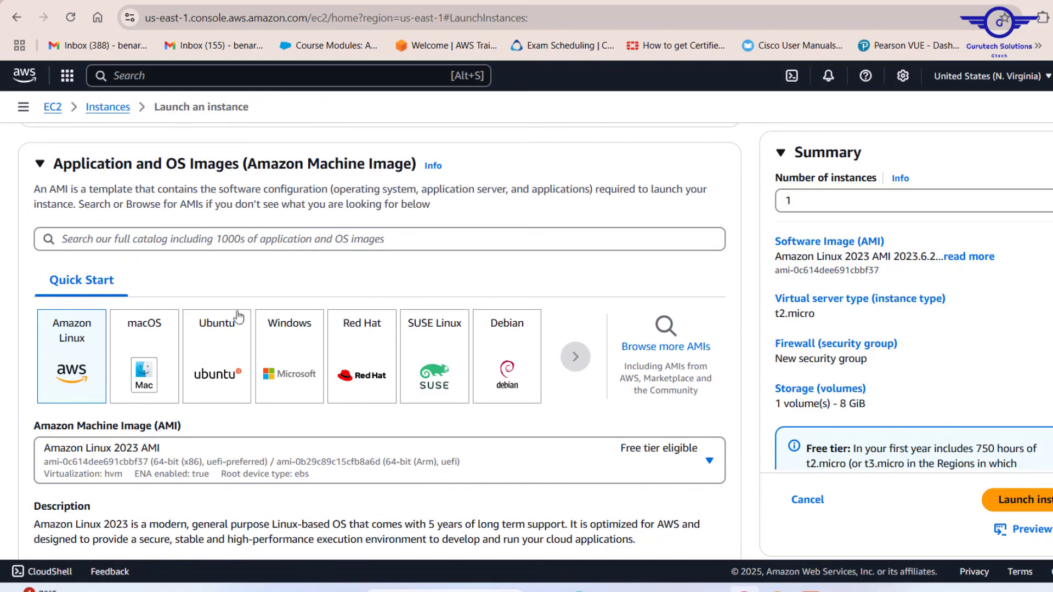
click(221, 351)
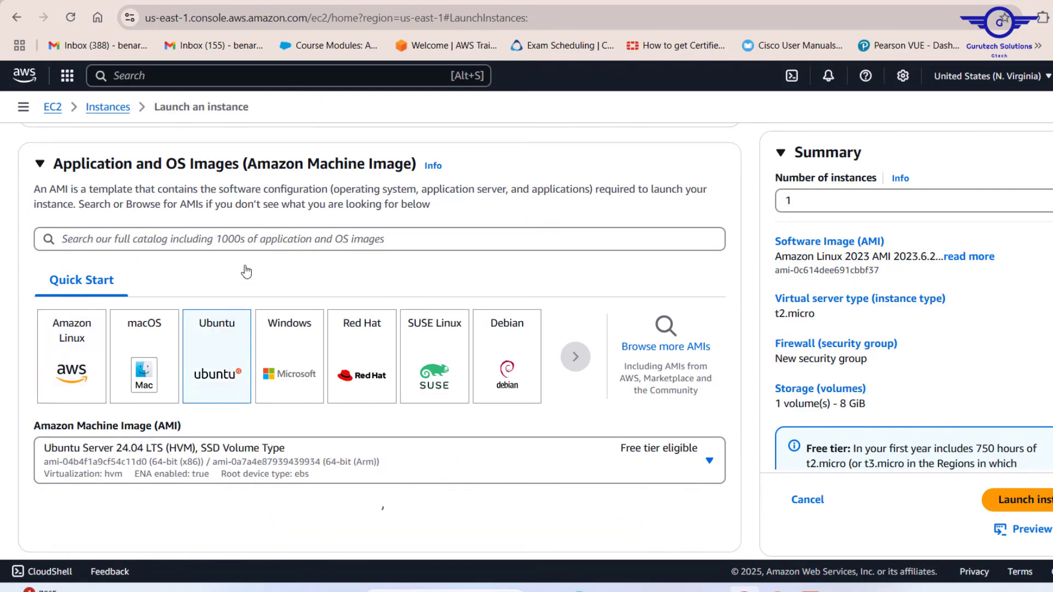
Step: Review the selected Ubuntu AMI details and the t2.micro instance type settings
scroll(245, 273, down, 2)
scroll(330, 419, down, 2)
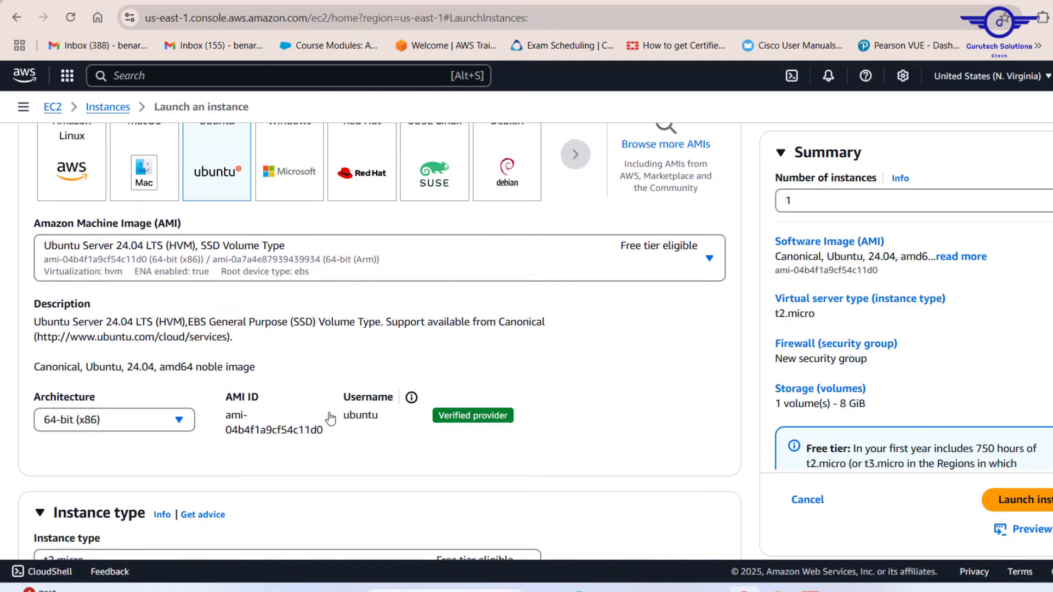
scroll(330, 418, up, 5)
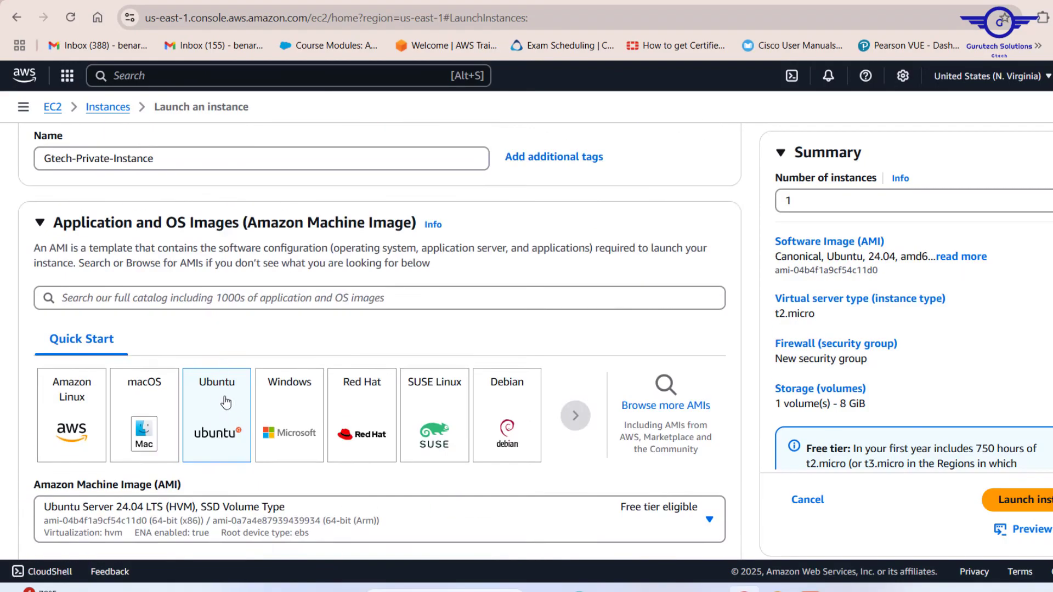
scroll(268, 251, up, 2)
scroll(268, 251, down, 3)
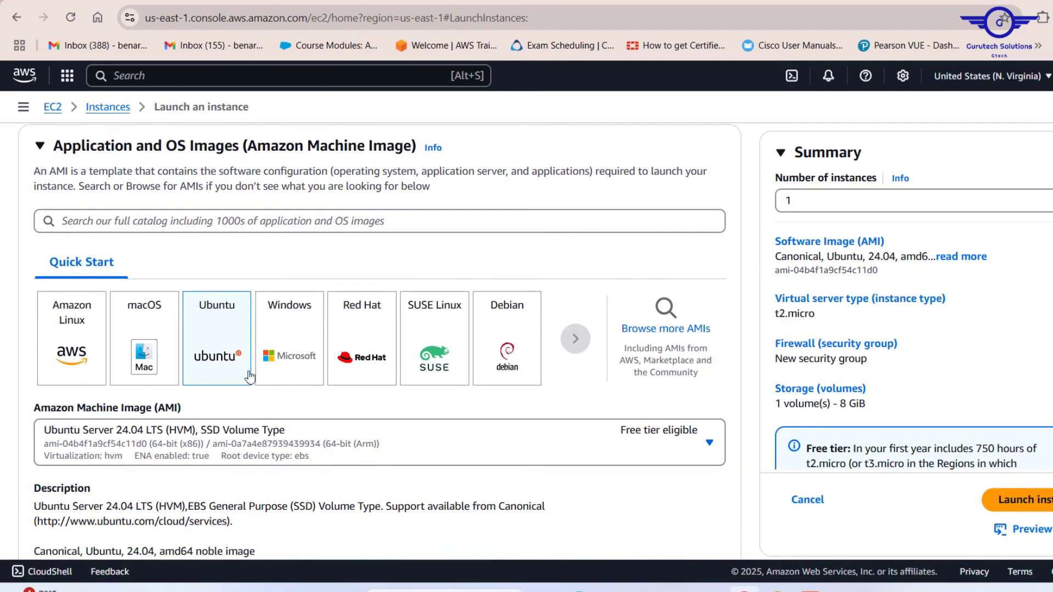
scroll(367, 461, down, 2)
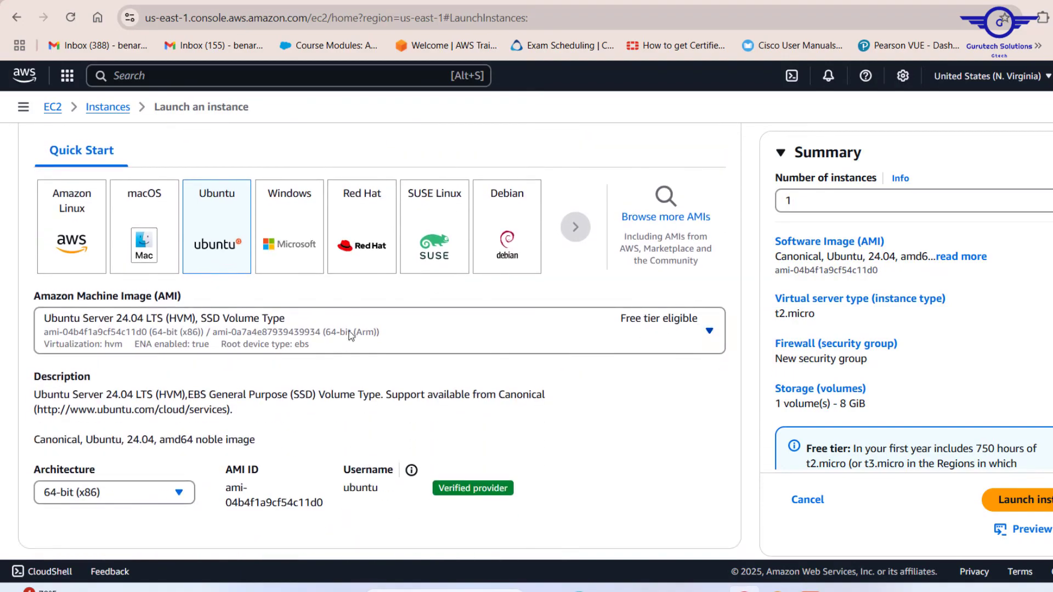
scroll(362, 351, down, 2)
scroll(372, 365, down, 4)
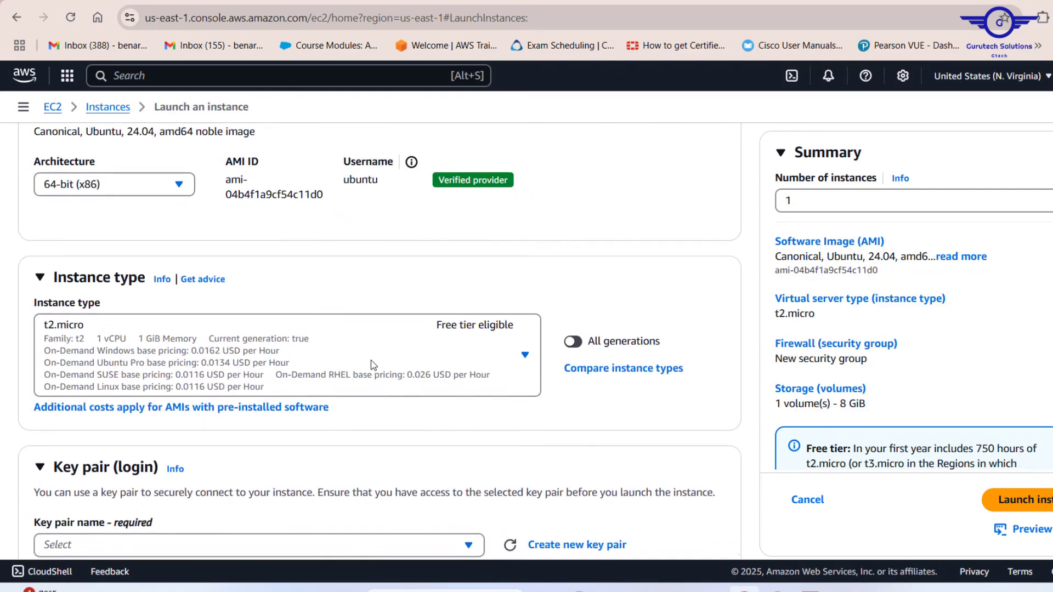
scroll(373, 365, up, 1)
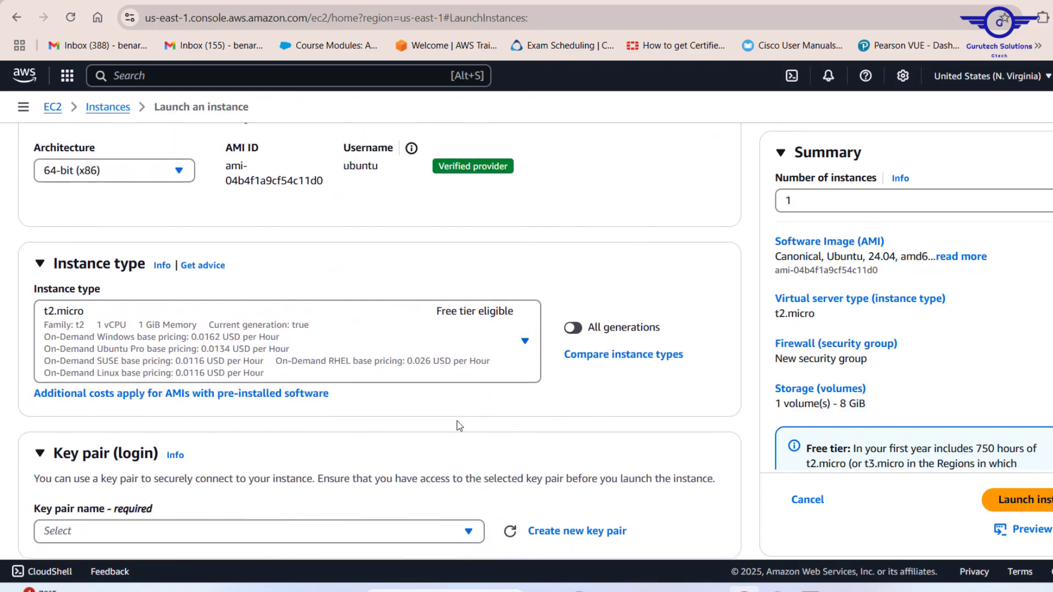
scroll(456, 421, down, 4)
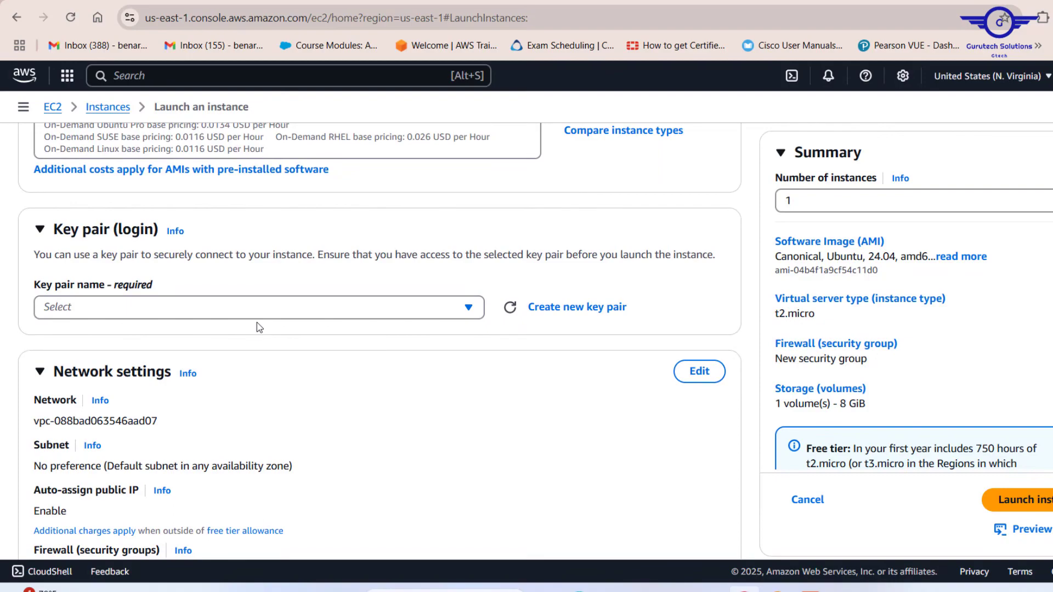
Step: Create a new RSA .pem key pair named key and select it for the instance
click(351, 307)
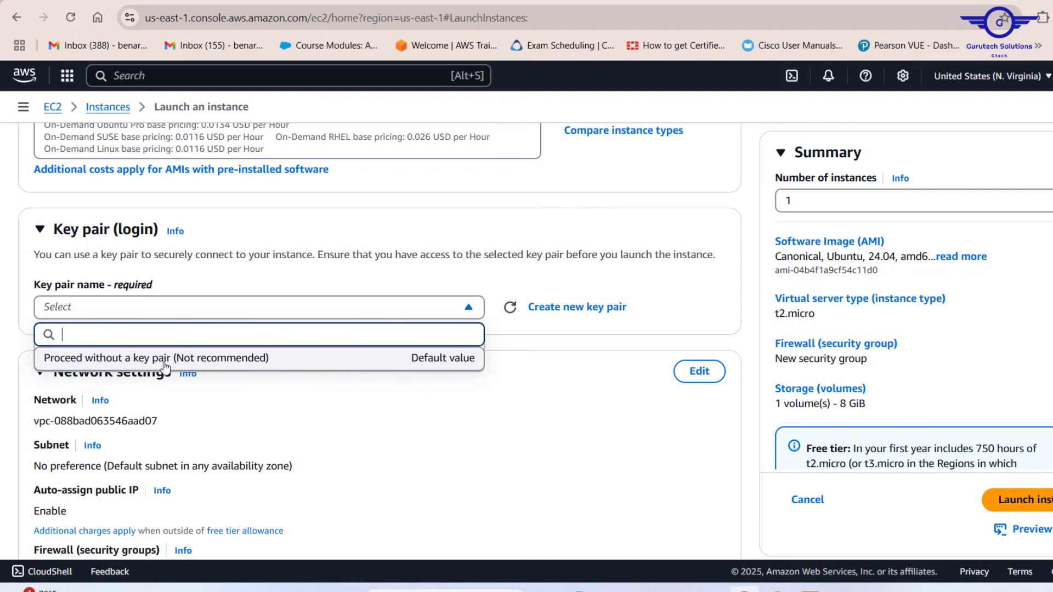
click(537, 345)
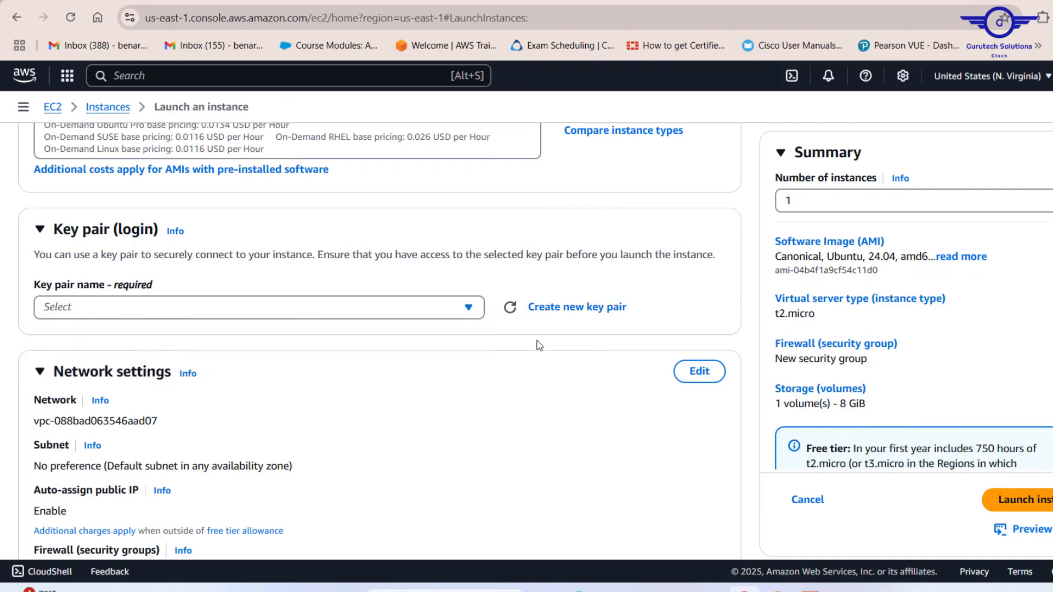
click(578, 318)
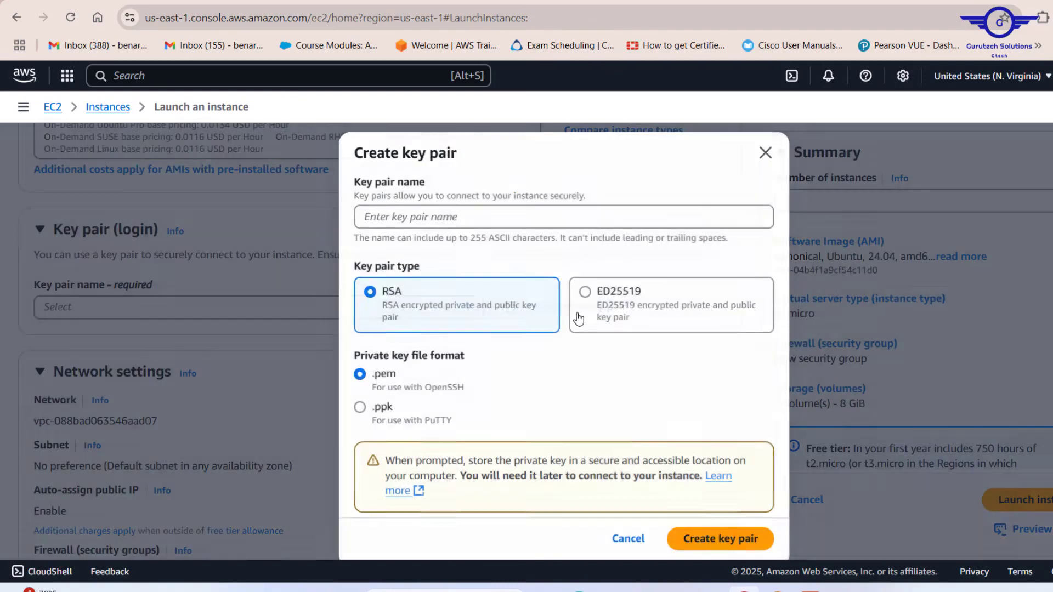
click(401, 220)
text(r)
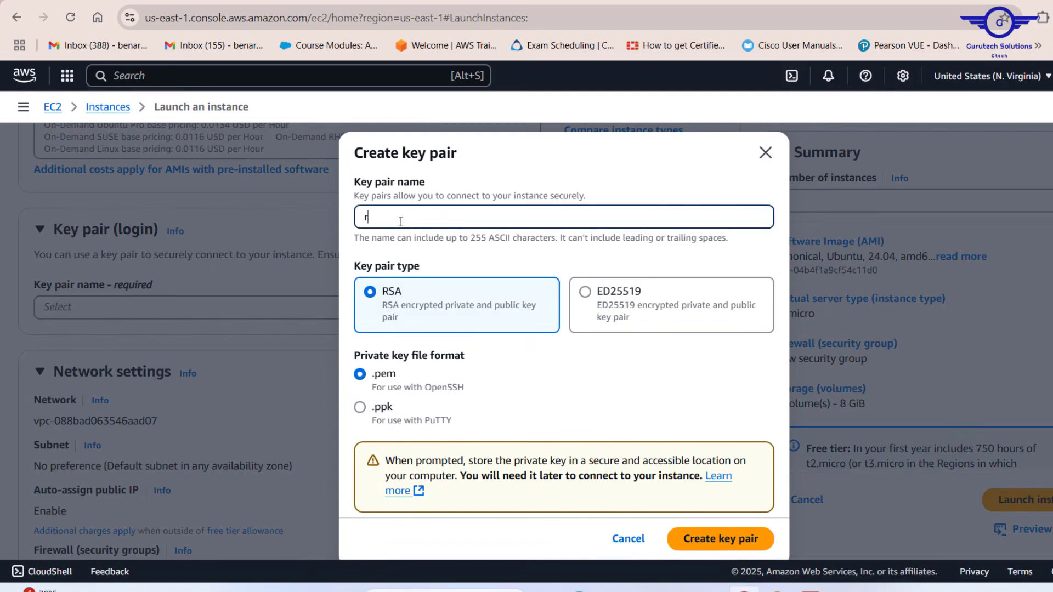
key(BackSpace)
text(key)
drag(394, 216, 335, 217)
click(712, 548)
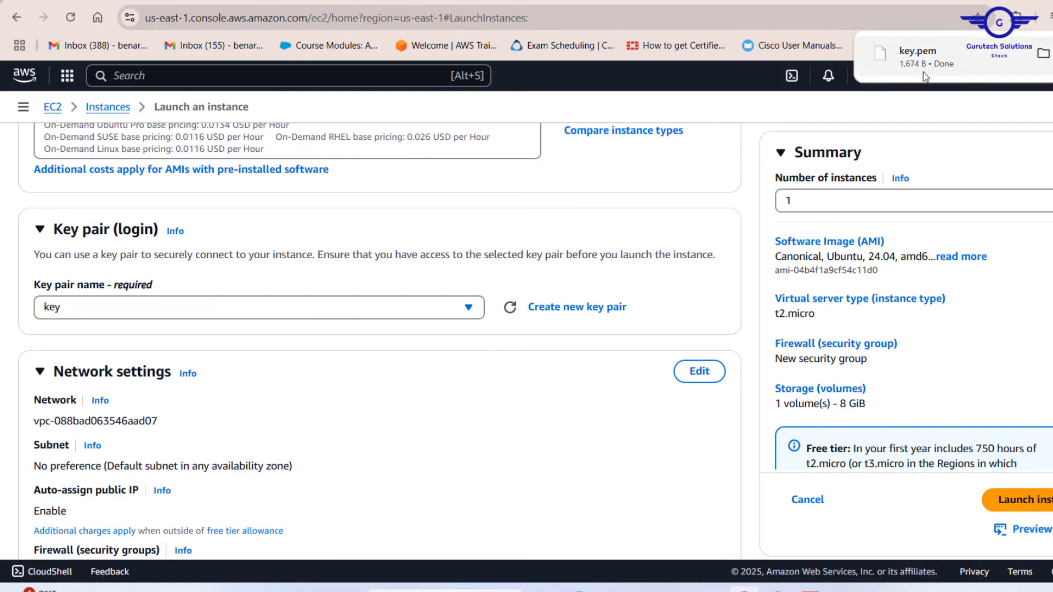
click(392, 305)
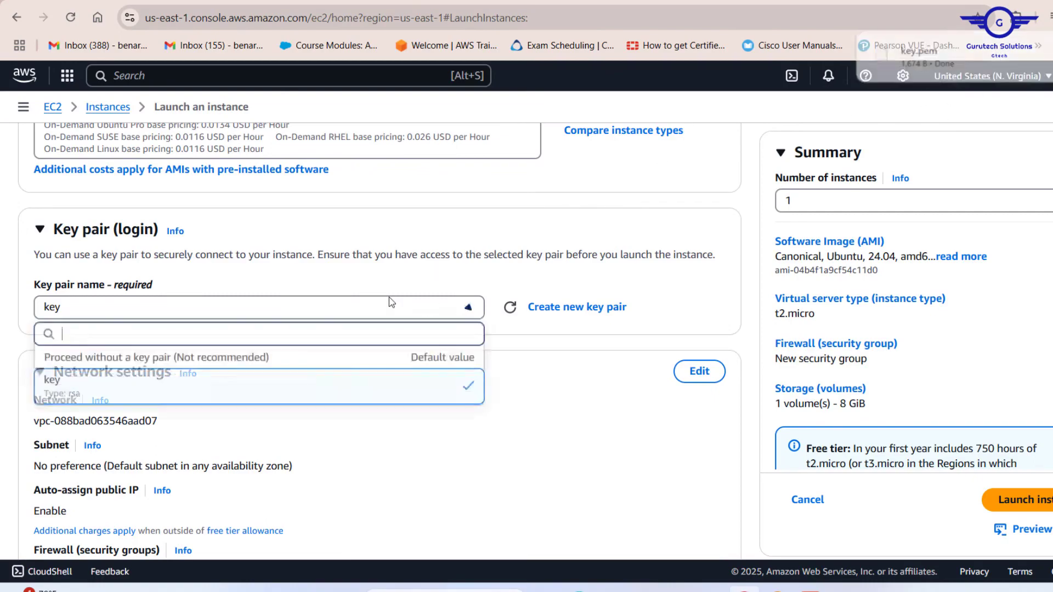
click(101, 389)
Step: Edit the network settings and set the VPC to Gtech-VPC1
scroll(477, 346, down, 3)
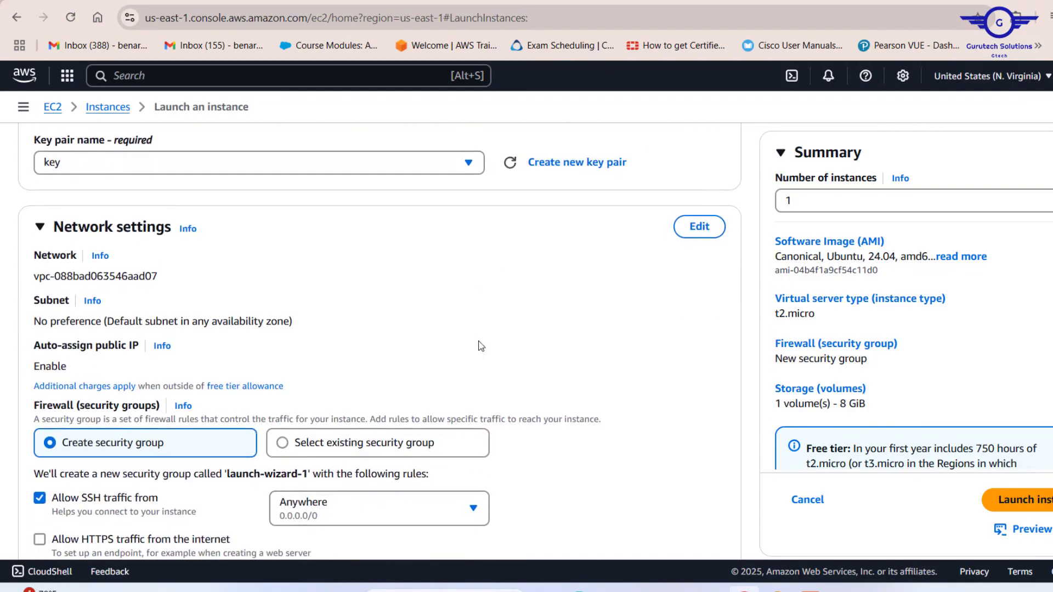
click(706, 229)
scroll(477, 260, down, 1)
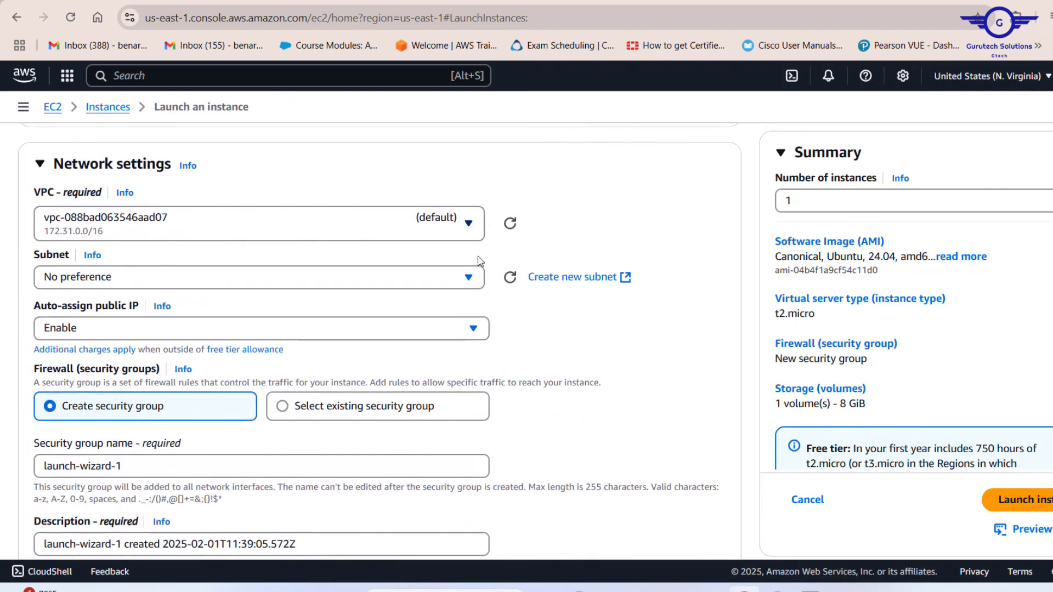
click(140, 234)
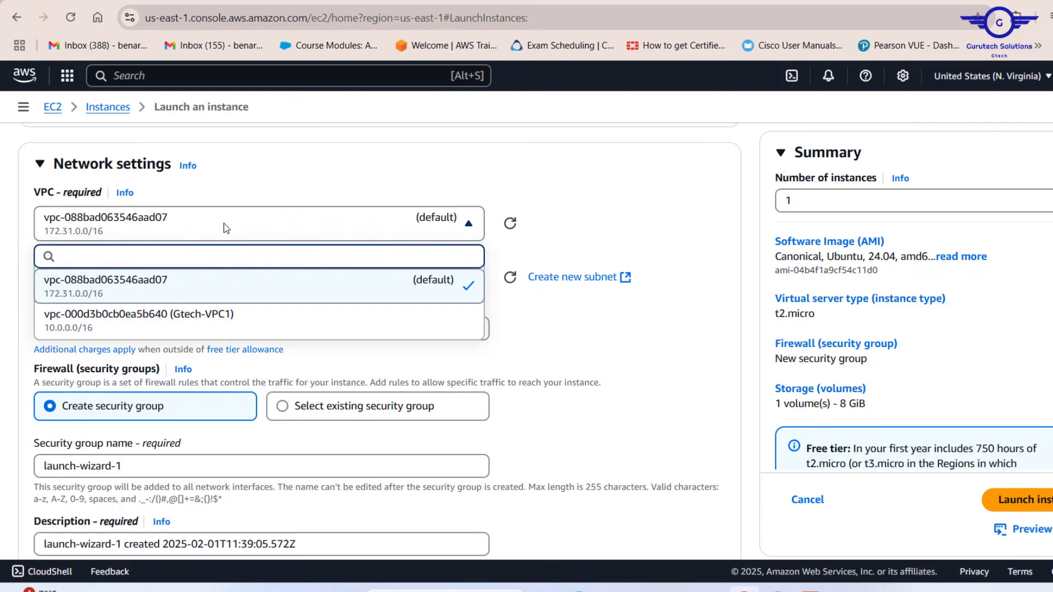
click(153, 324)
Step: Set the instance's subnet to the gtech-sub2-private subnet of Gtech-VPC1
scroll(540, 245, up, 5)
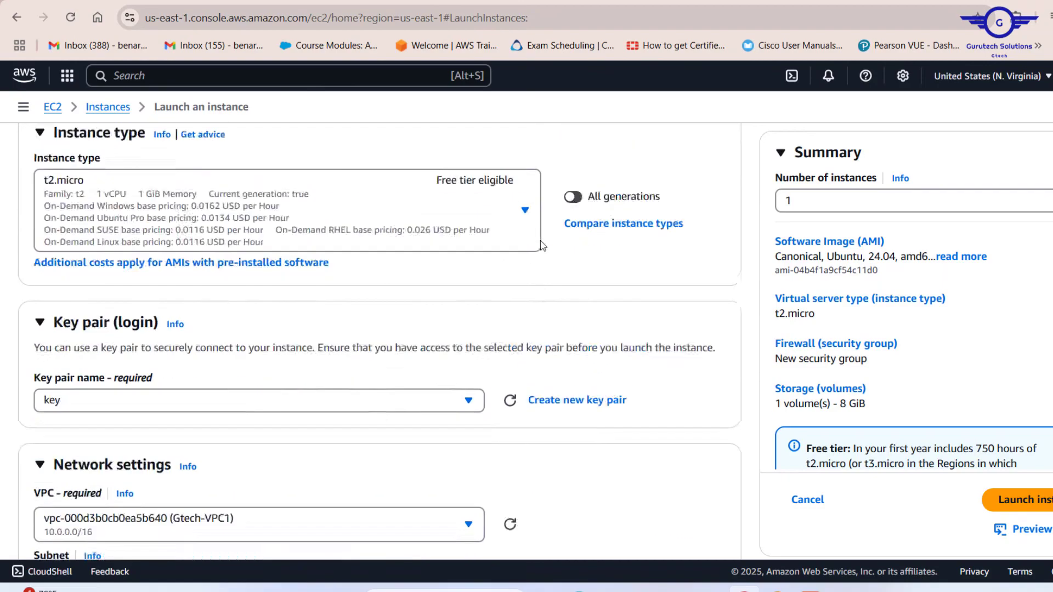
scroll(540, 245, up, 10)
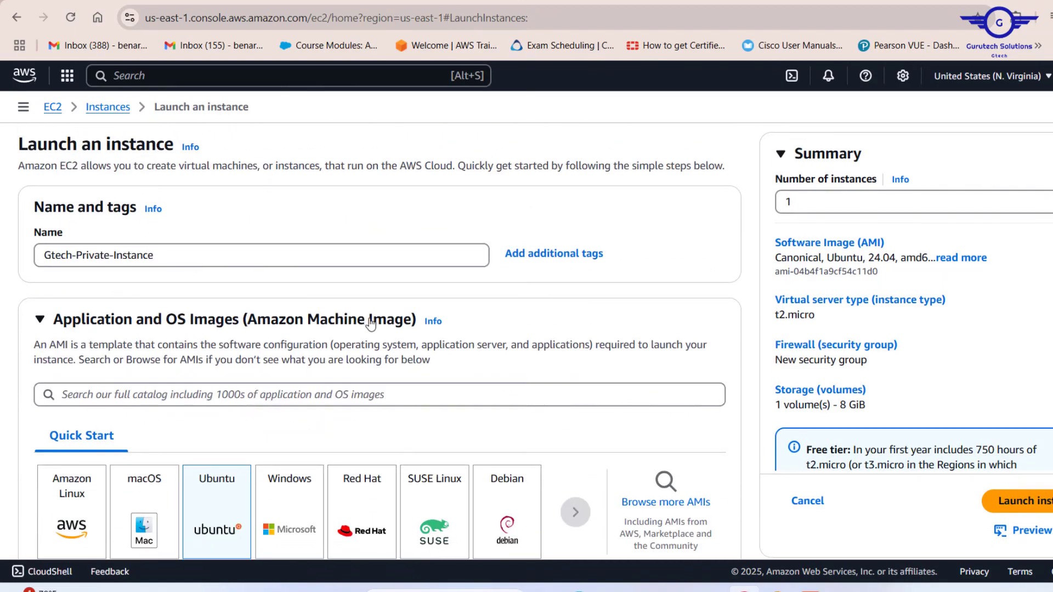
scroll(370, 324, down, 15)
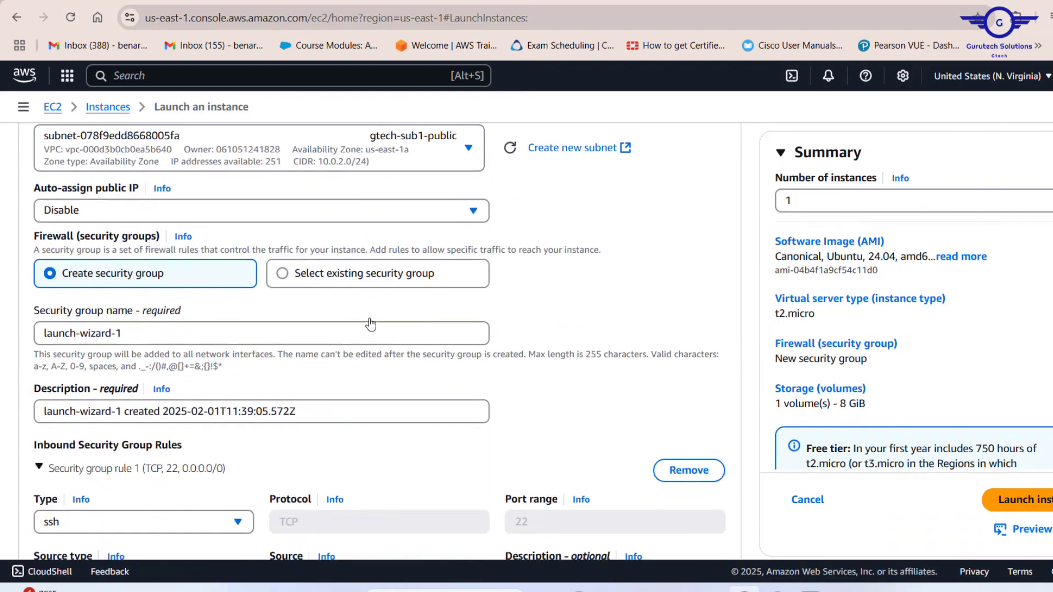
scroll(370, 324, up, 2)
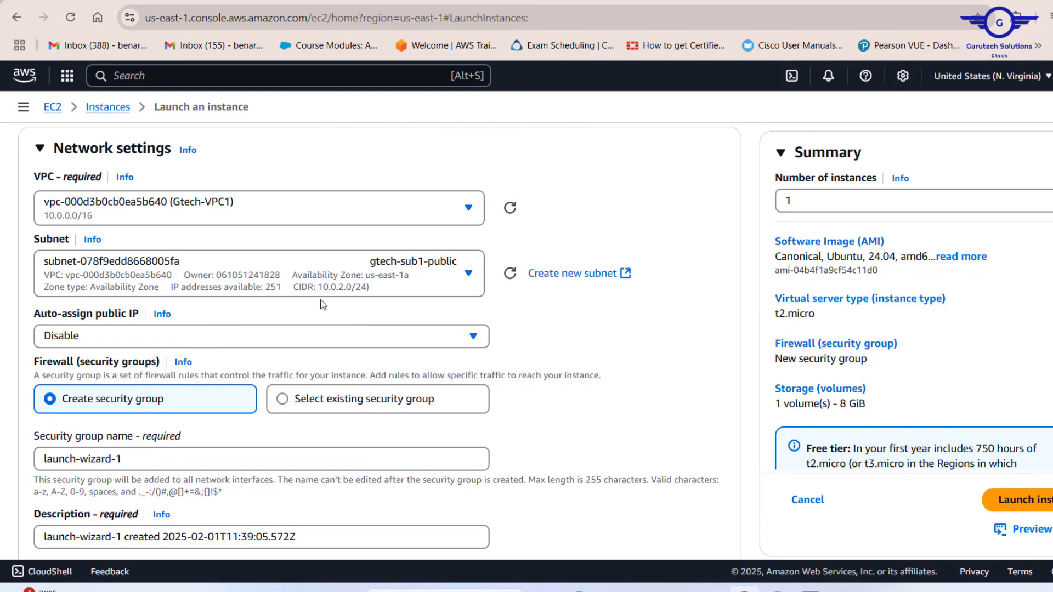
click(444, 273)
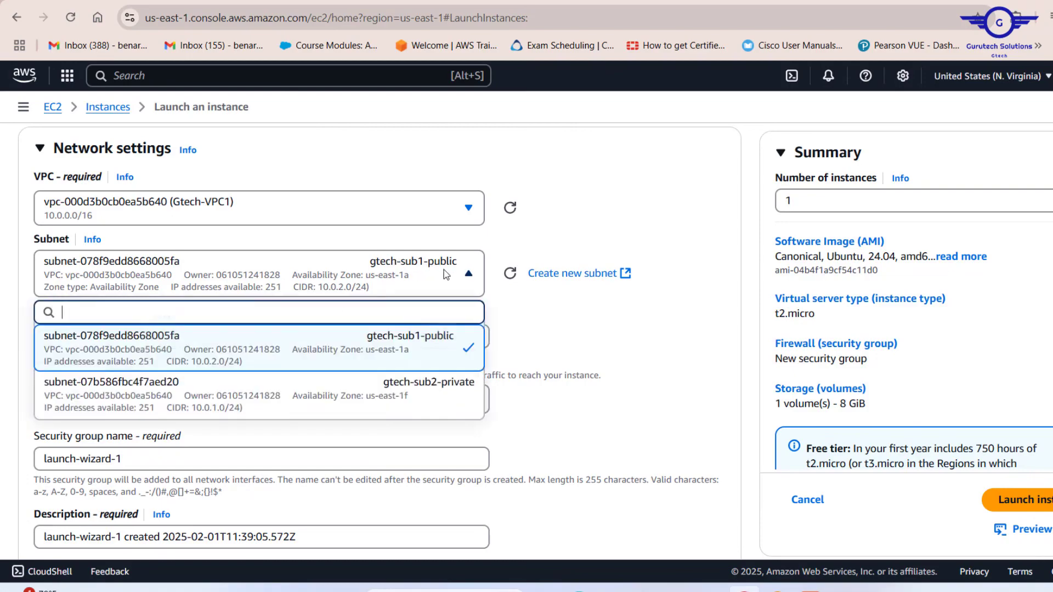
click(392, 399)
scroll(582, 349, down, 1)
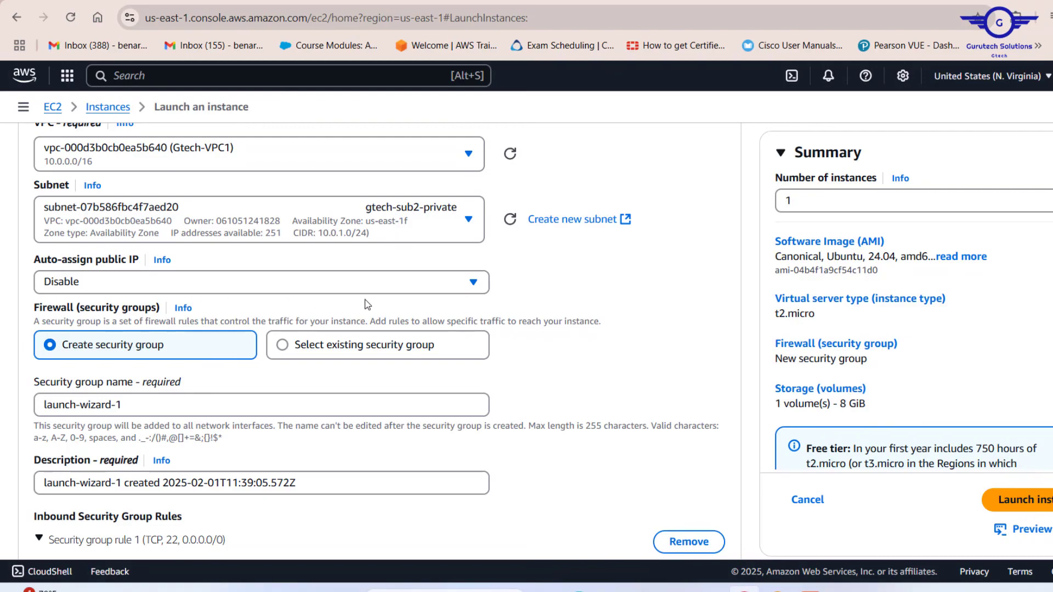
Step: Switch the firewall setting to select an existing security group and open the common security groups list
scroll(364, 392, down, 1)
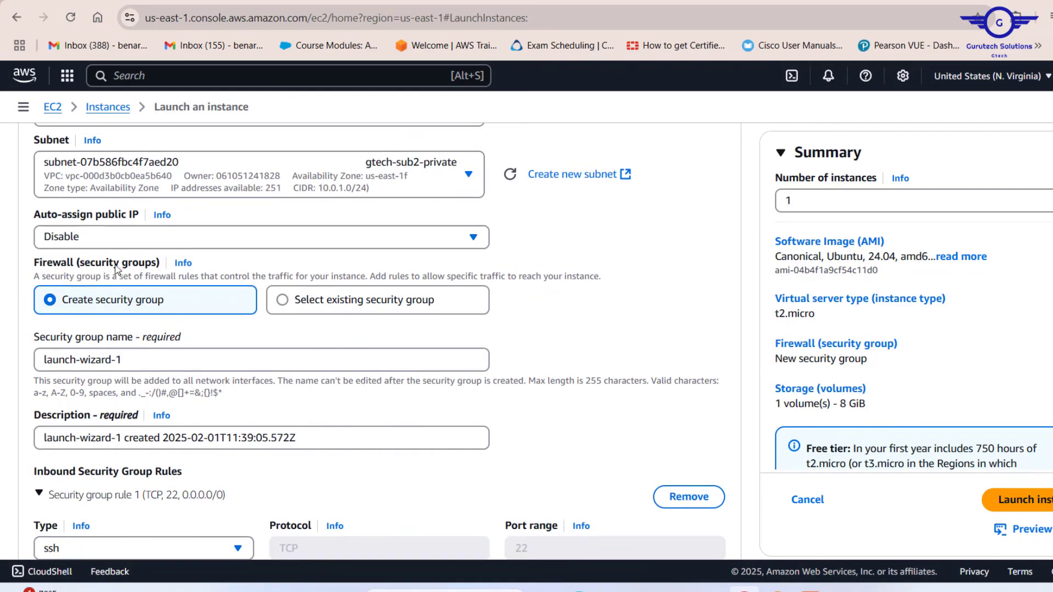
scroll(370, 357, down, 1)
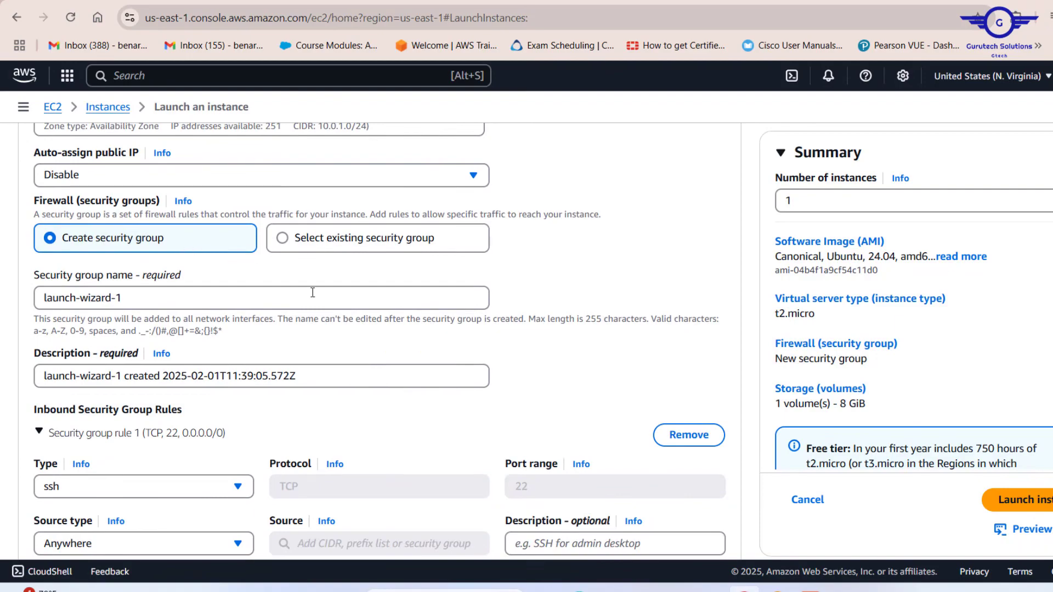
scroll(341, 372, down, 1)
scroll(342, 372, up, 3)
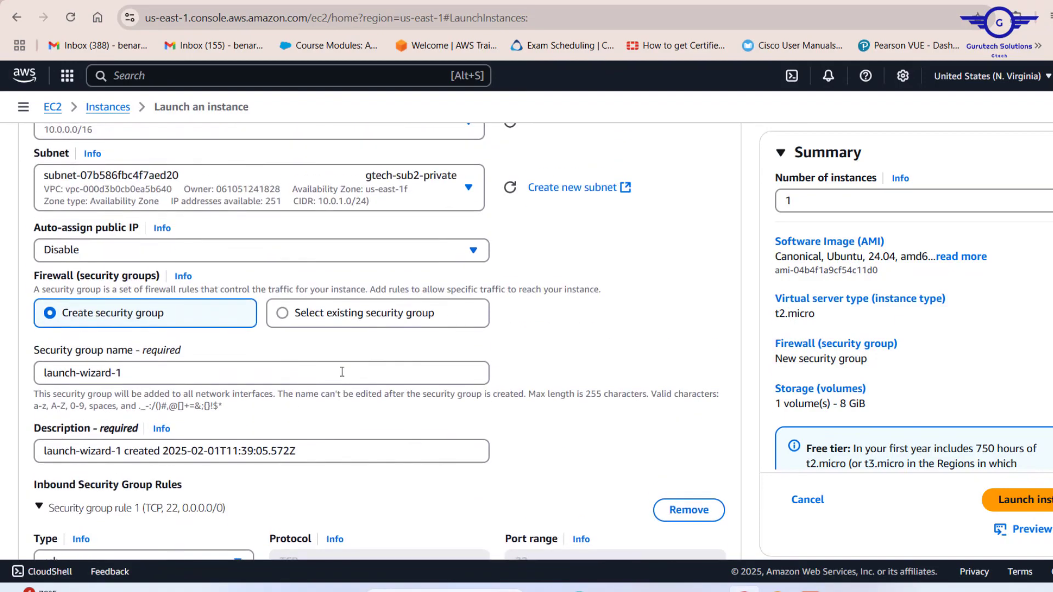
click(284, 318)
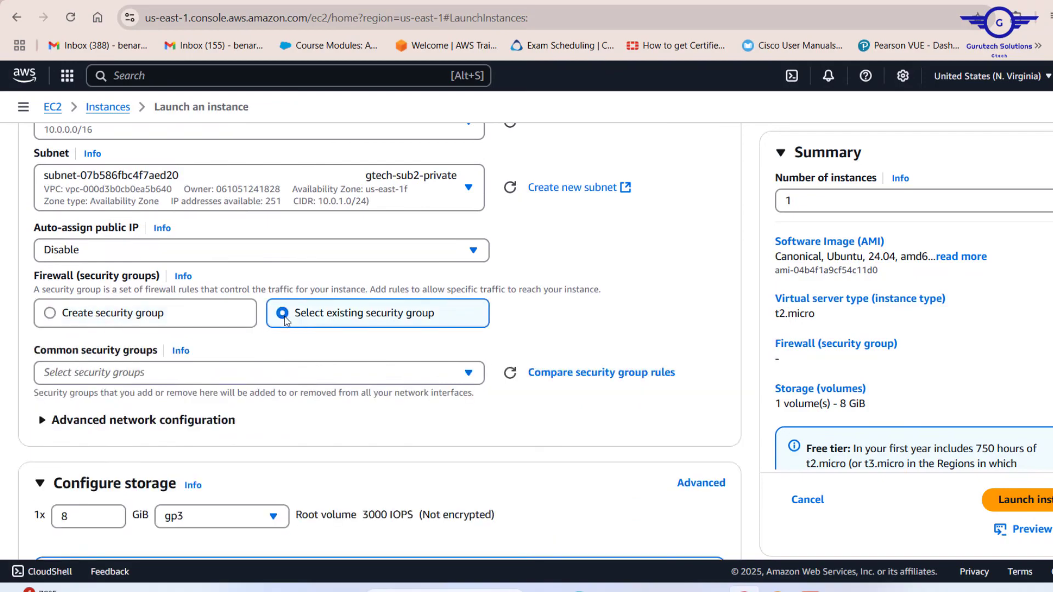
scroll(324, 336, down, 1)
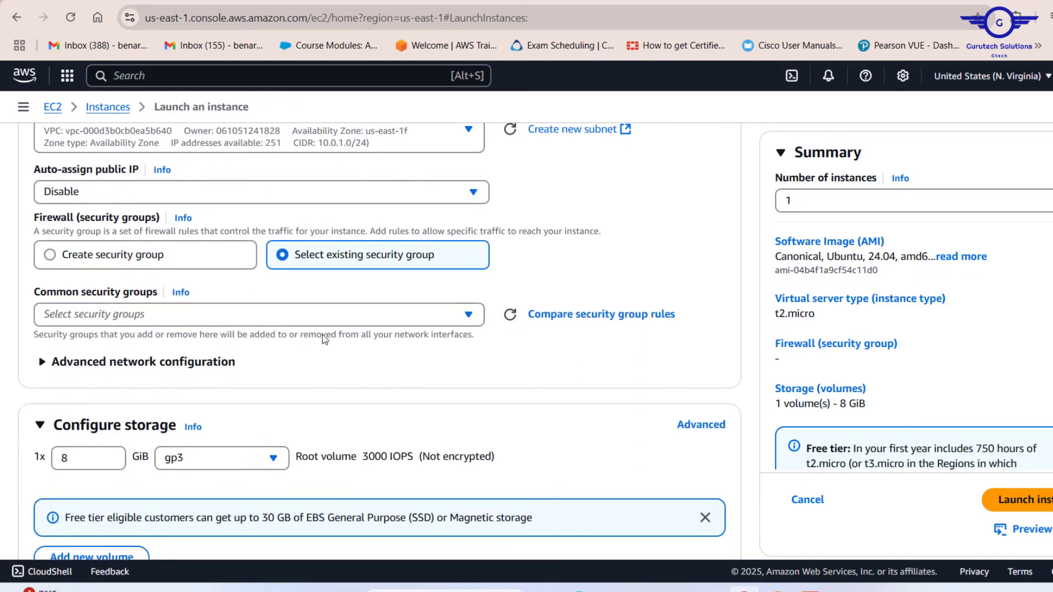
click(250, 315)
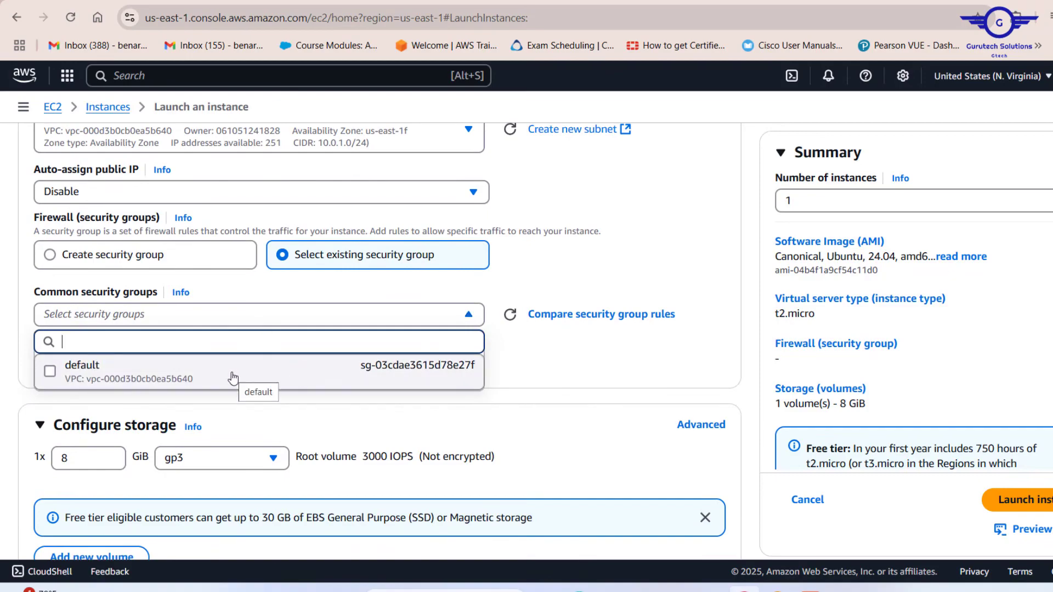
click(551, 278)
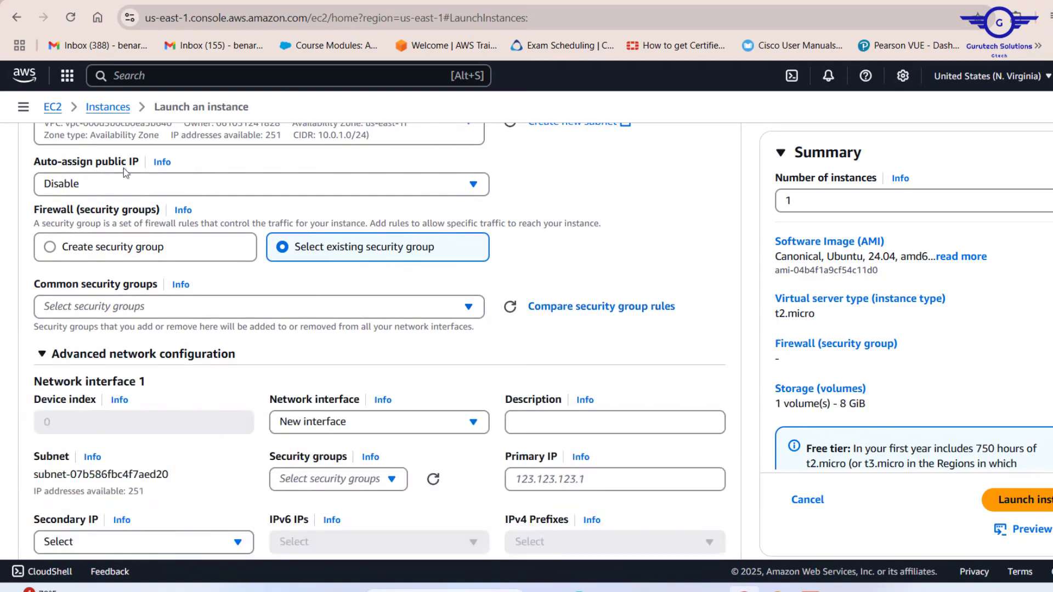
Step: Open the EC2 Security Groups page in a new browser tab and switch to it
click(22, 107)
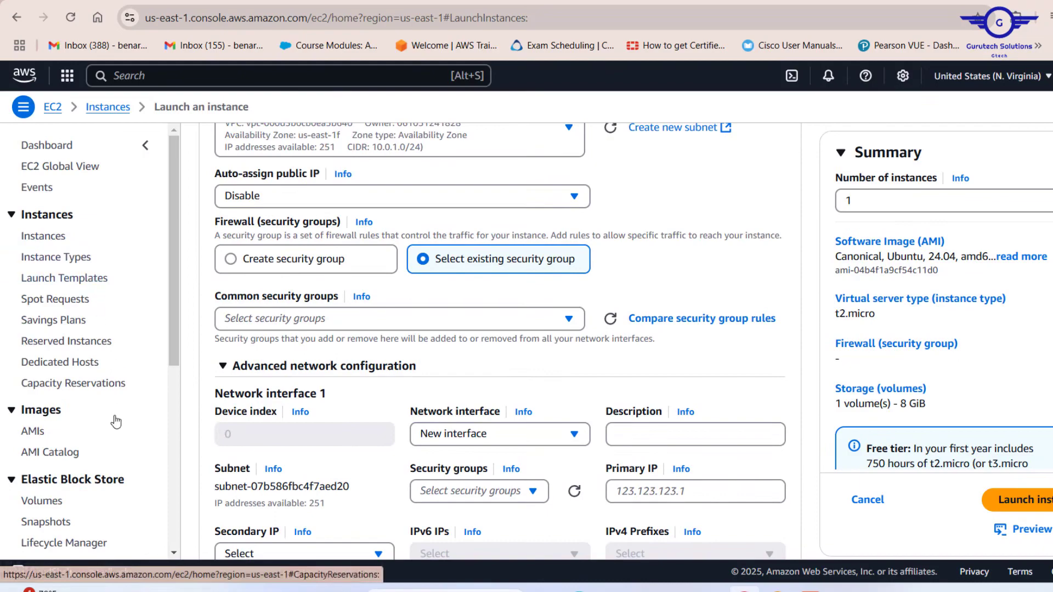
scroll(115, 421, down, 2)
scroll(115, 421, down, 4)
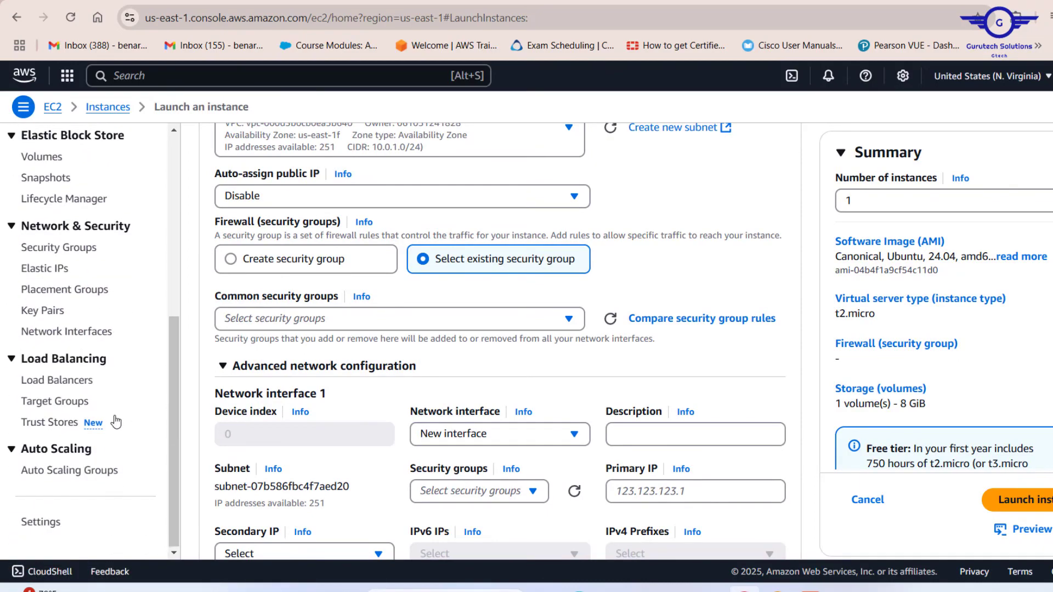
scroll(115, 423, up, 2)
scroll(116, 421, up, 1)
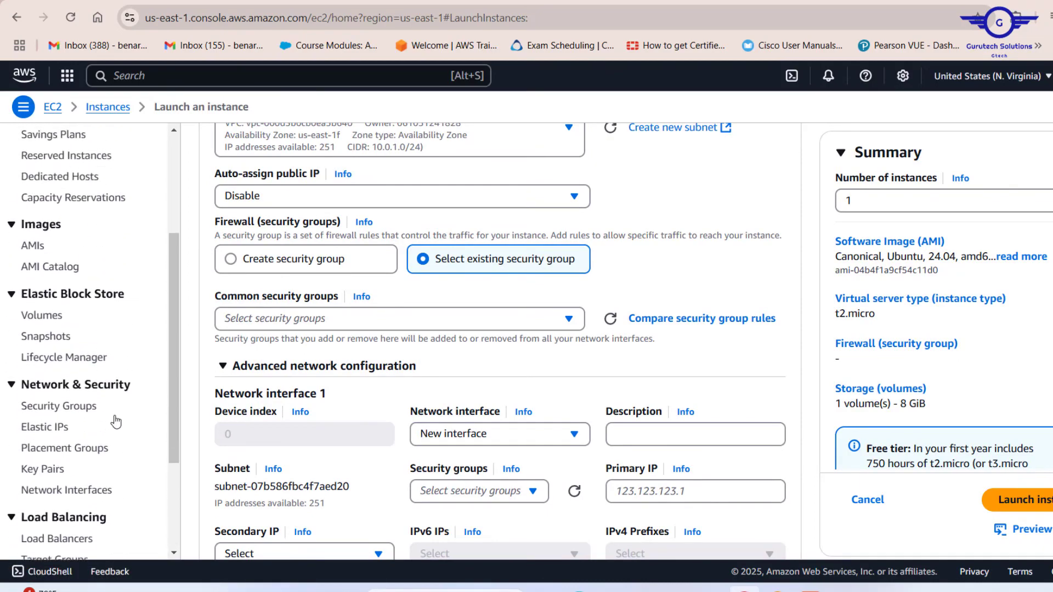
right_click(69, 408)
click(179, 134)
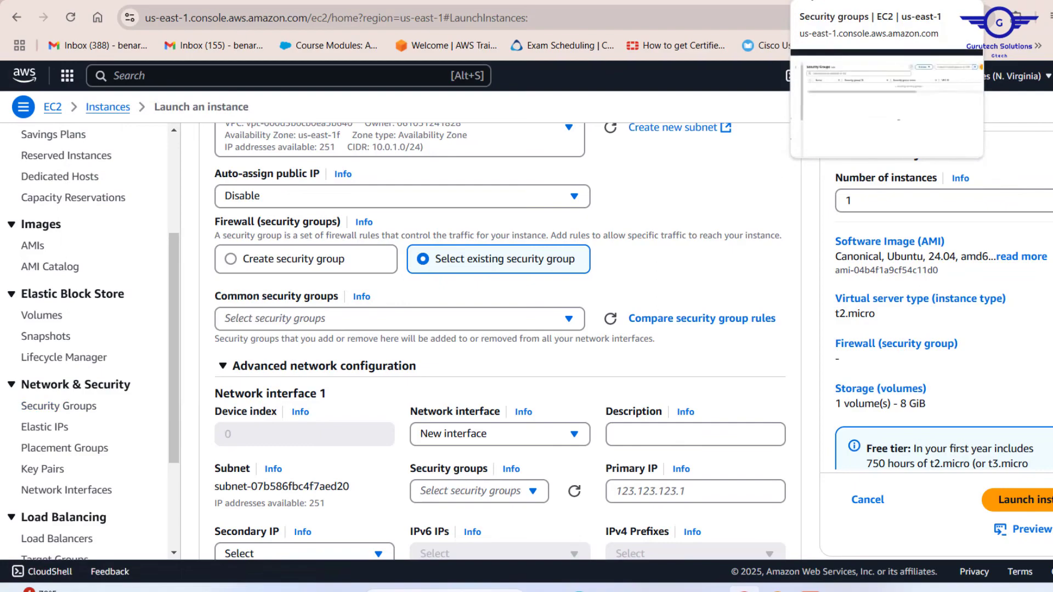
click(812, 1)
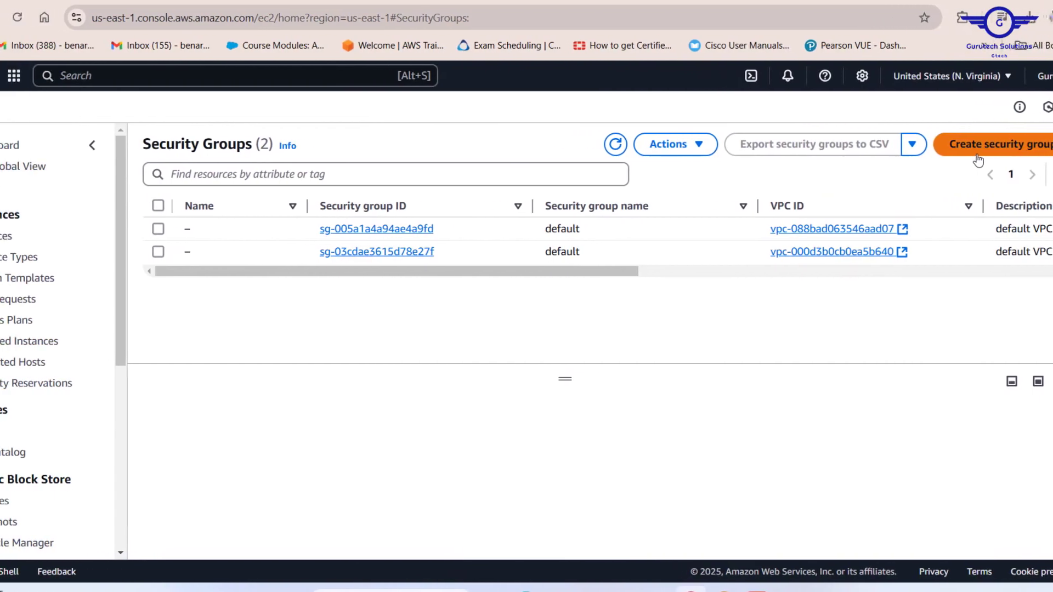
Step: Start a new security group named gtech-sec with the description "allow access"
click(979, 159)
scroll(563, 261, down, 5)
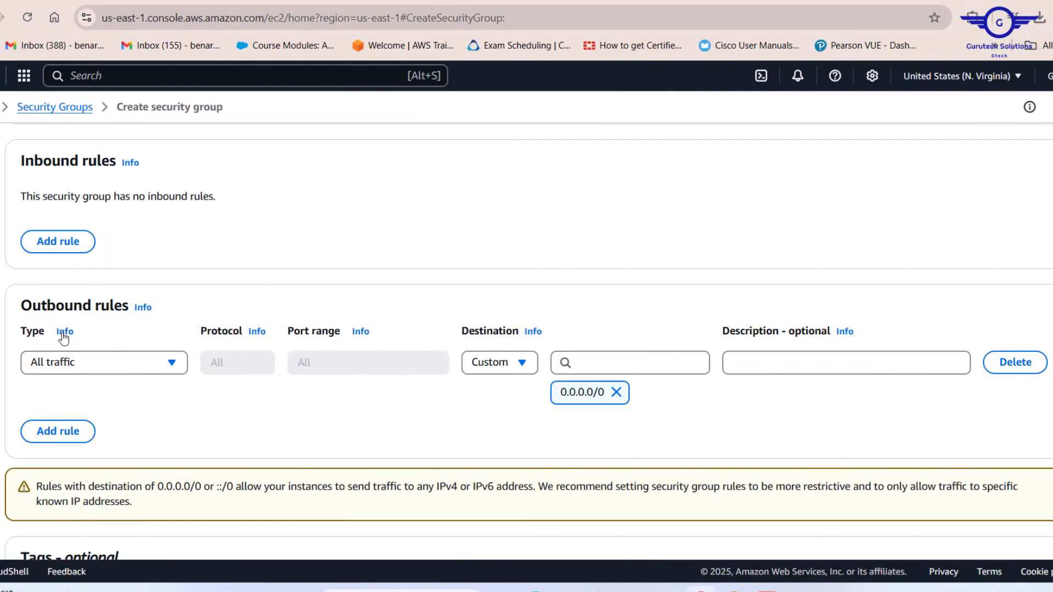
scroll(317, 329, up, 5)
click(68, 253)
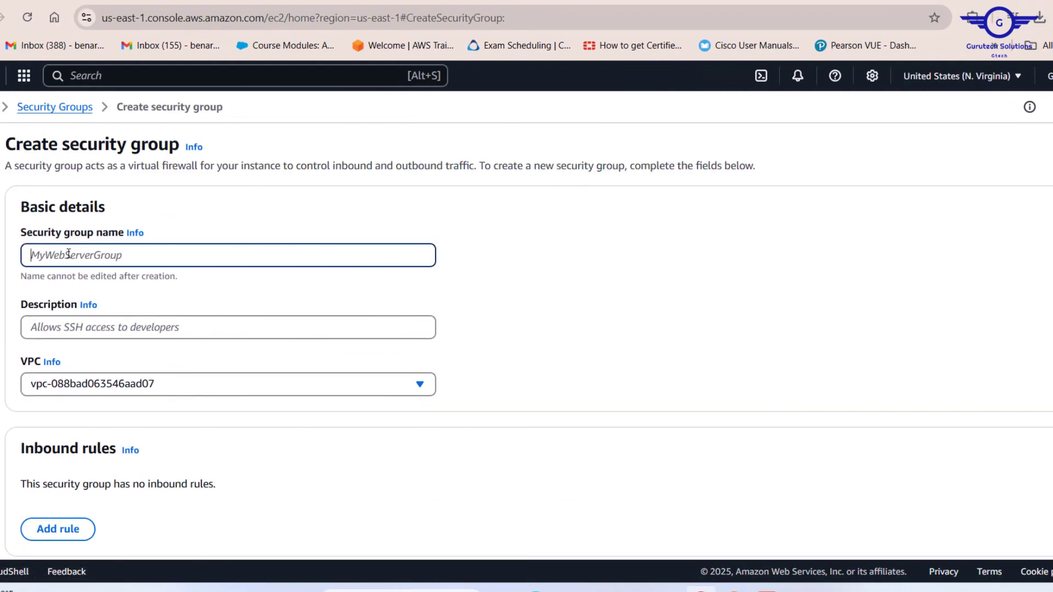
text(gtech-sec)
scroll(10, 291, down, 1)
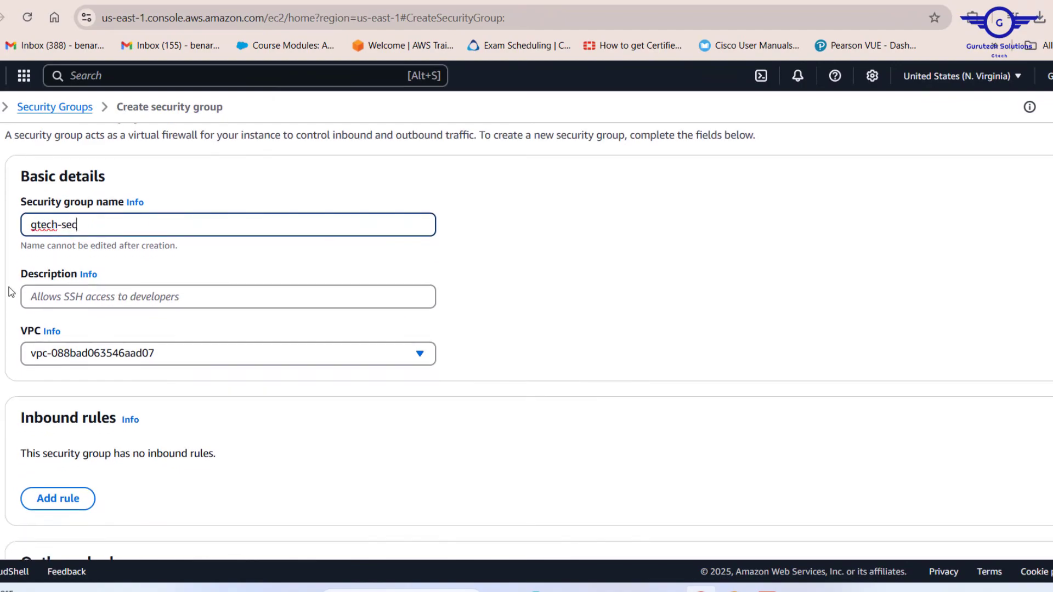
click(59, 297)
text(allow access)
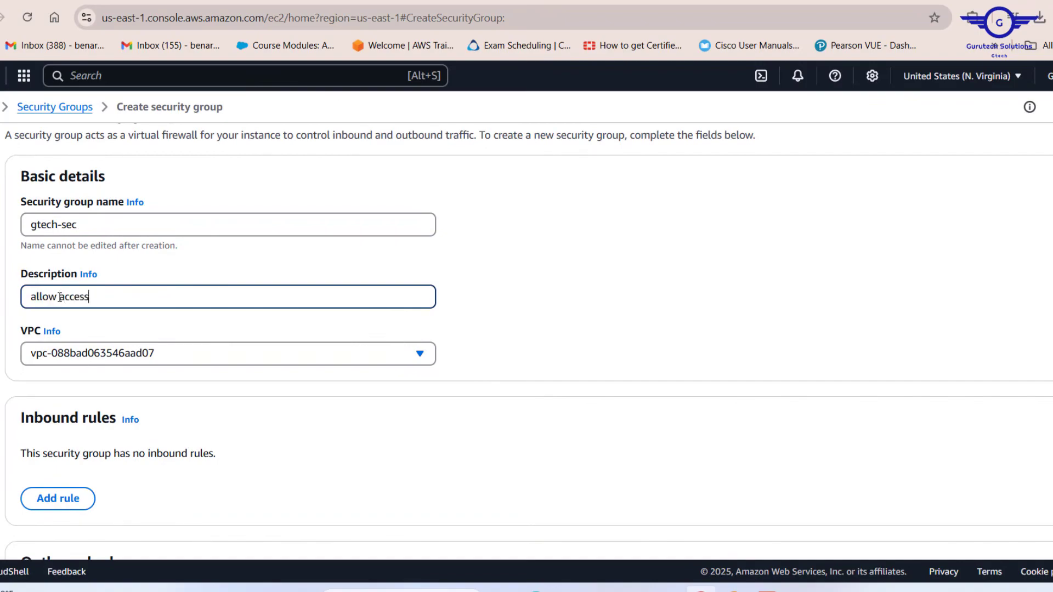
Step: Set the new security group's VPC to Gtech-VPC1
scroll(143, 310, down, 2)
click(144, 280)
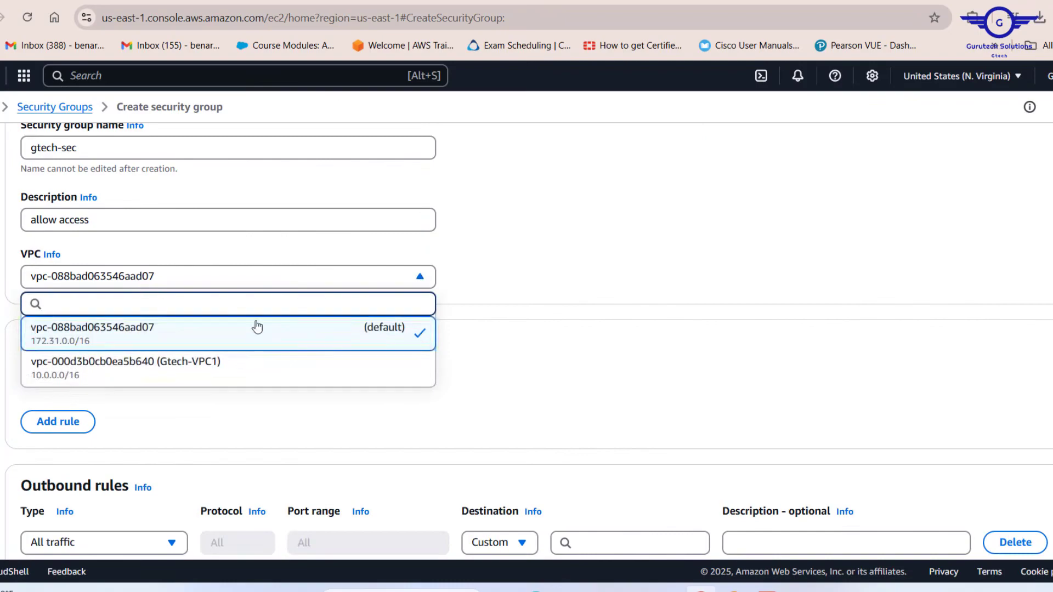
click(220, 365)
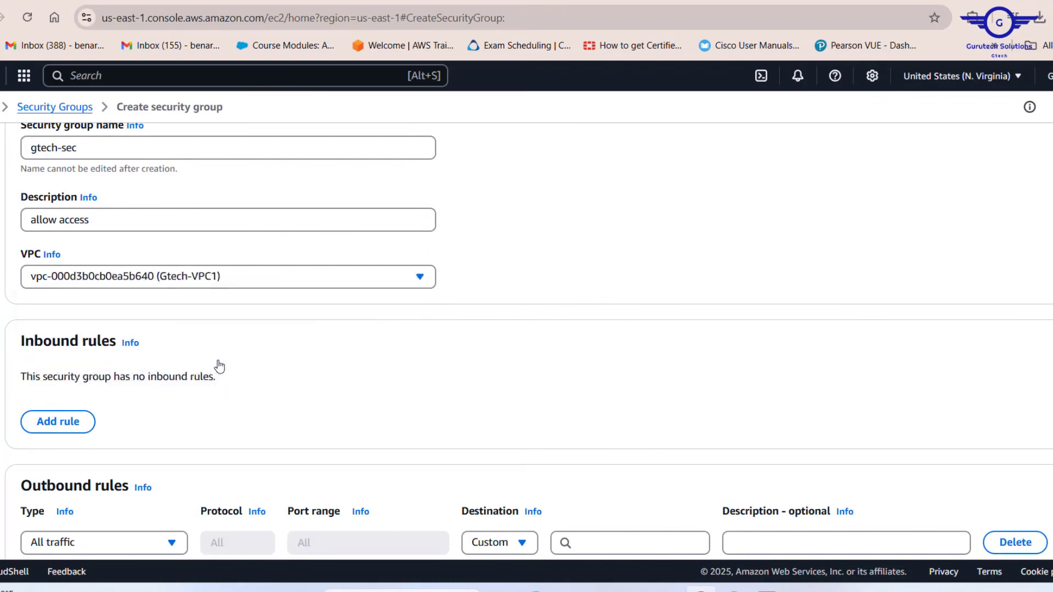
scroll(314, 279, down, 4)
scroll(313, 280, up, 3)
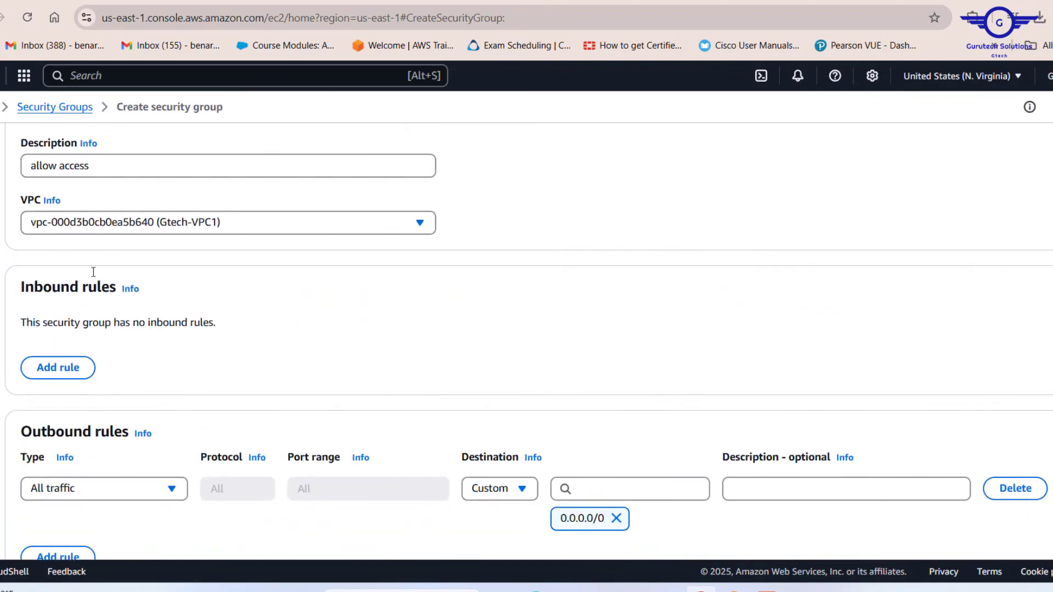
Step: Add an inbound rule allowing All traffic from Anywhere
click(59, 366)
scroll(379, 314, down, 1)
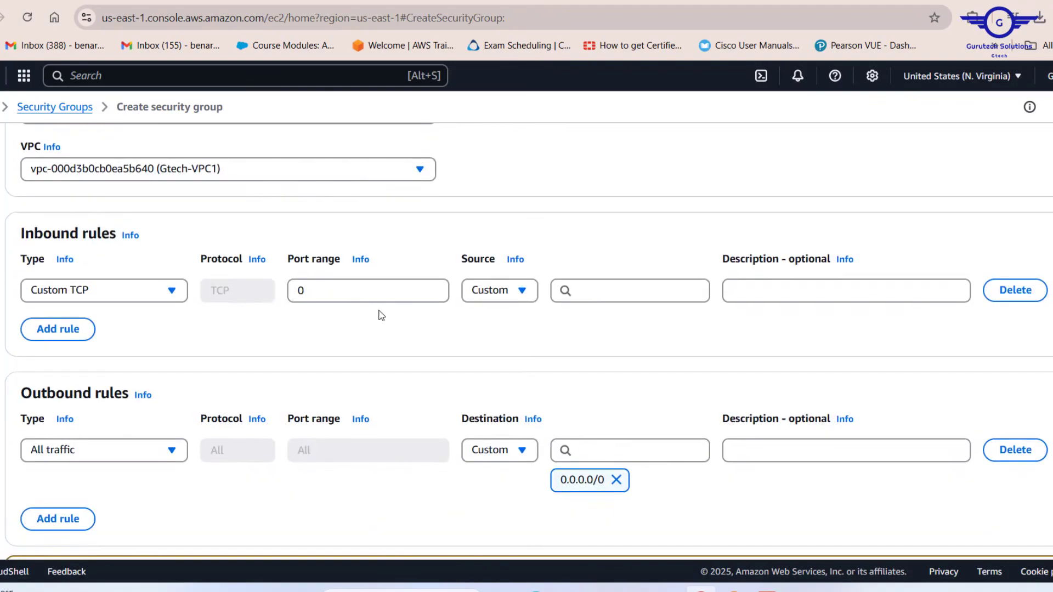
scroll(80, 300, up, 1)
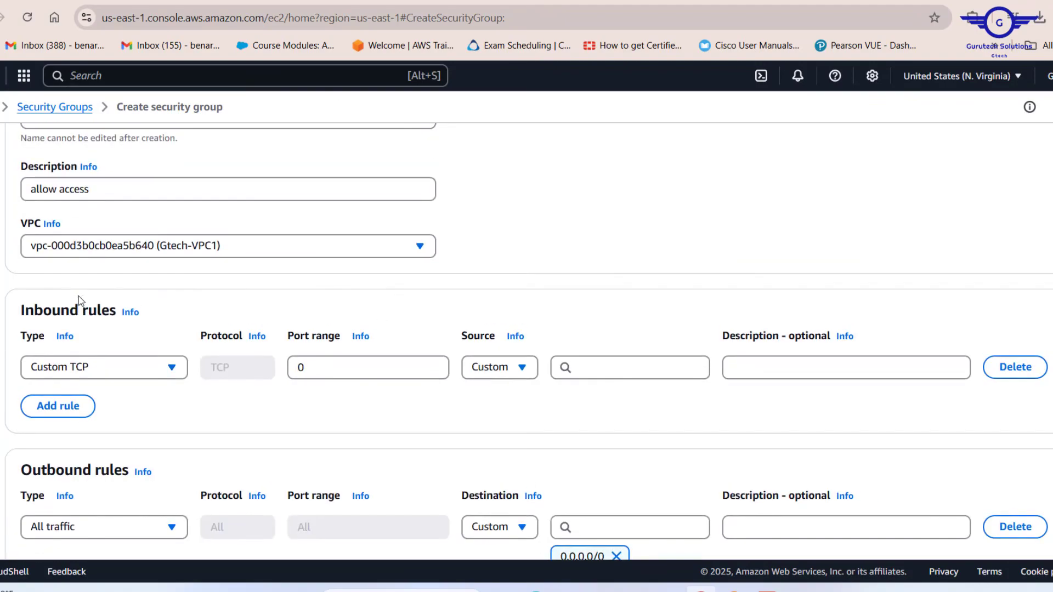
click(146, 367)
scroll(92, 308, down, 2)
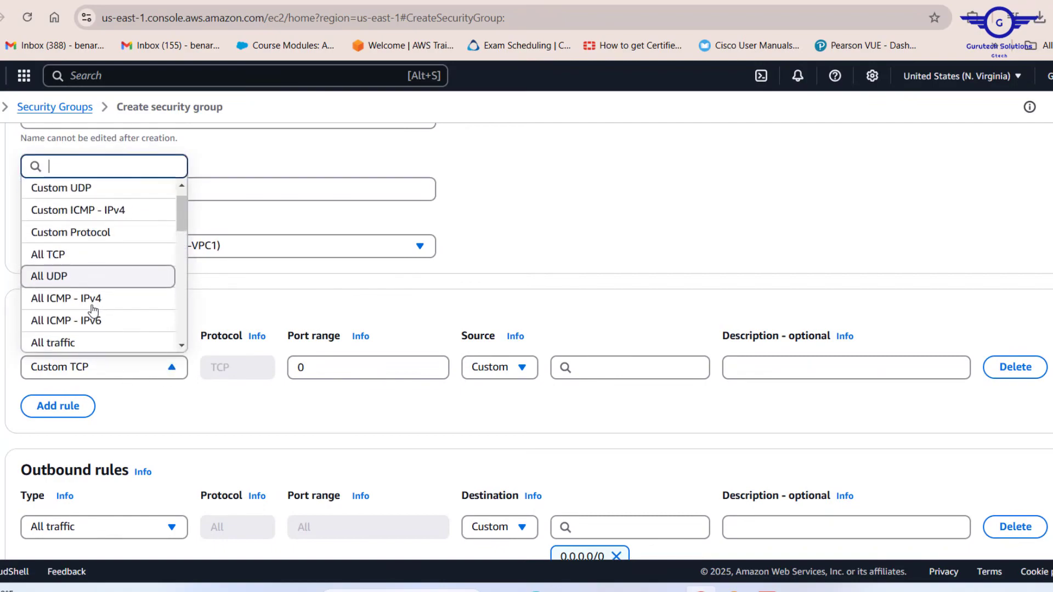
click(77, 333)
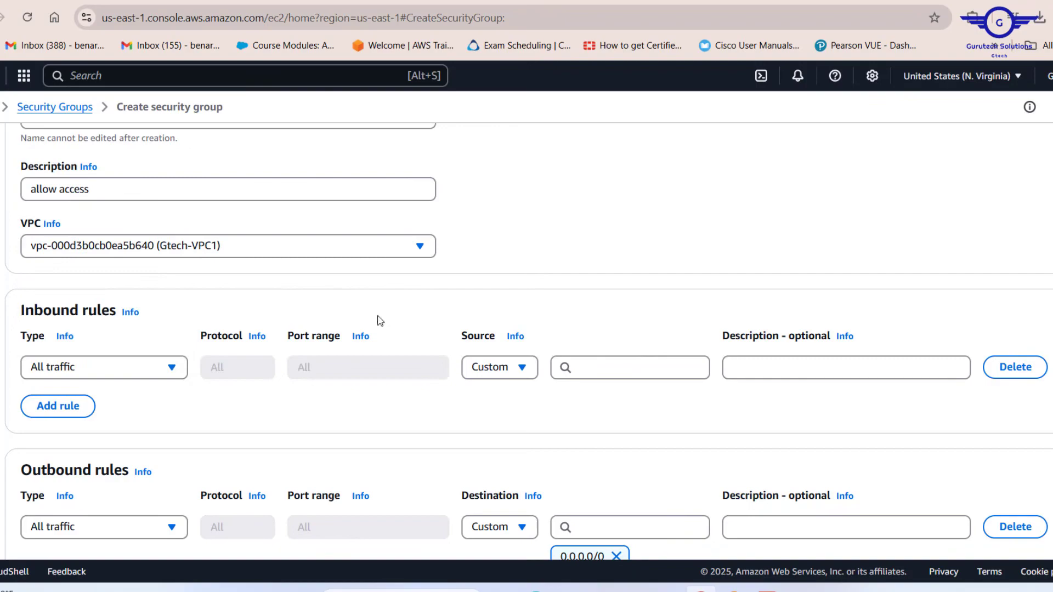
click(505, 371)
click(536, 423)
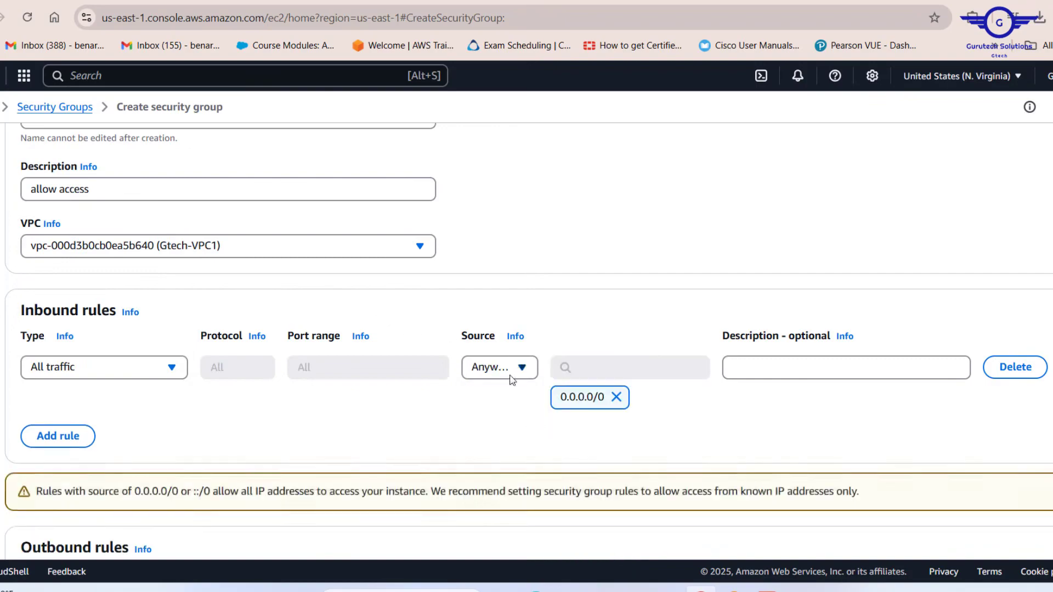
Step: Create the gtech-sec security group
scroll(230, 341, down, 4)
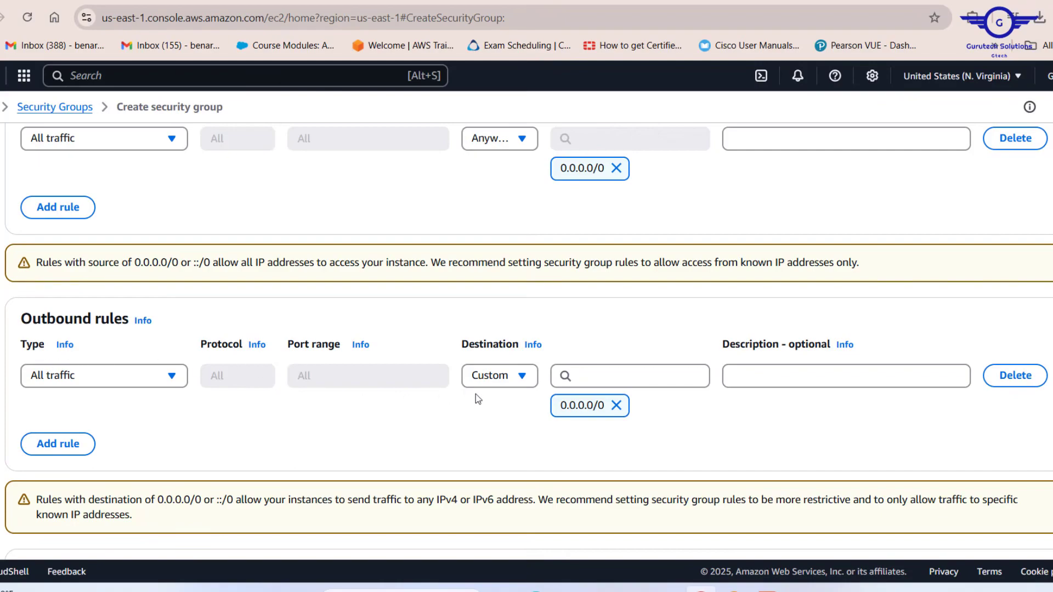
scroll(444, 348, up, 7)
scroll(445, 349, down, 10)
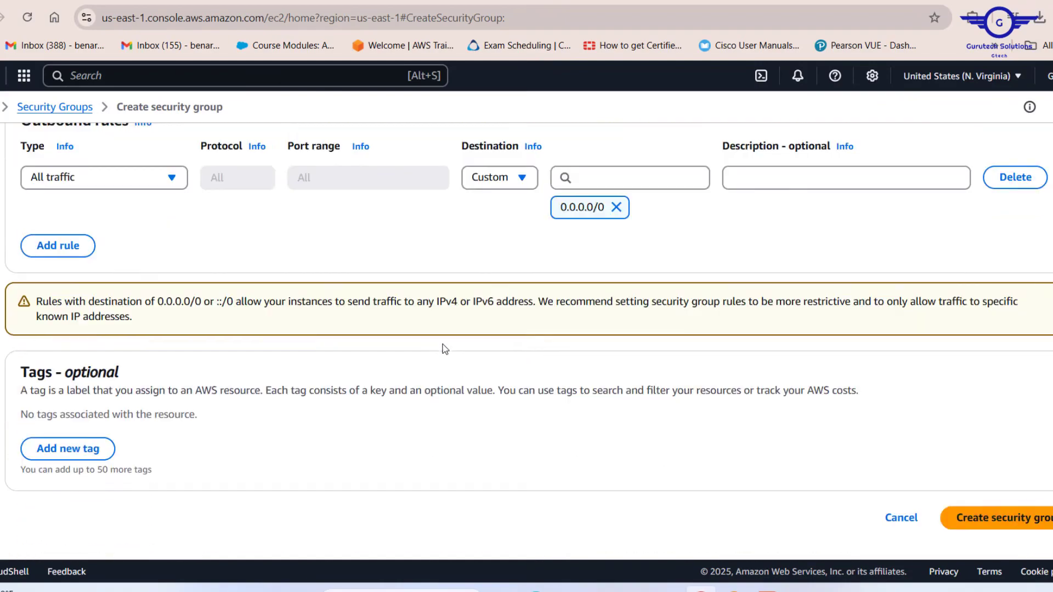
click(1033, 516)
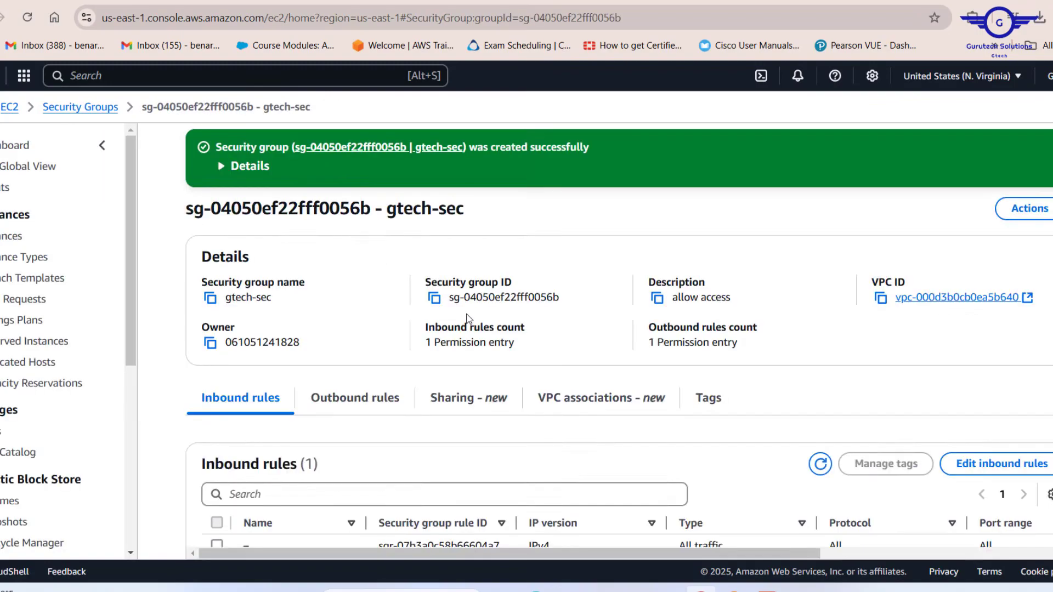
Step: Select the gtech-sec security group name on its details page
scroll(469, 319, down, 1)
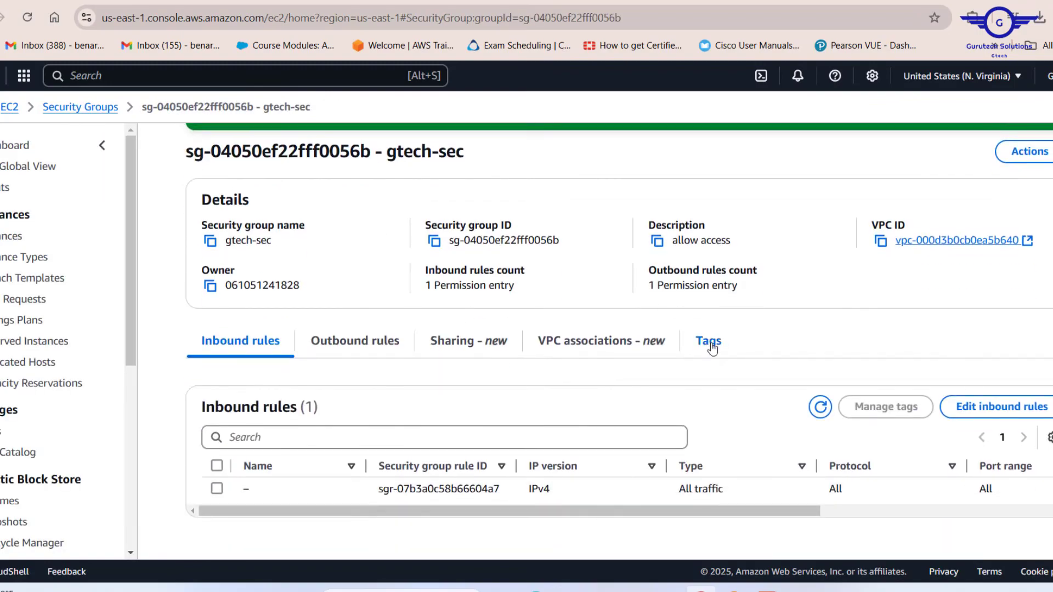
scroll(490, 321, up, 1)
drag(287, 297, 225, 297)
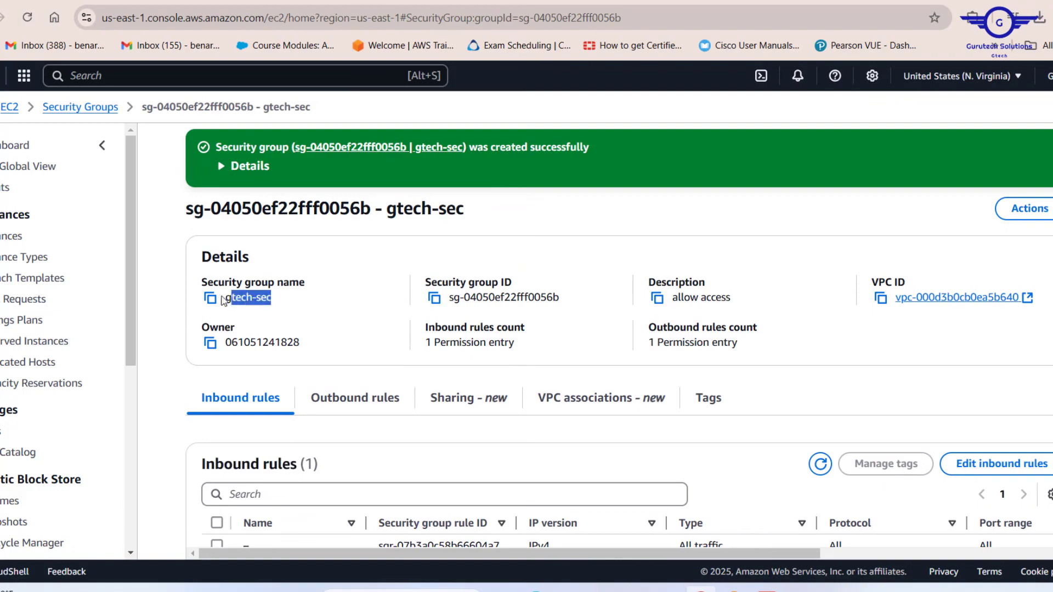
Step: Add a Name tag with value gtech-sec to the gtech-sec security group
click(706, 398)
scroll(515, 386, down, 2)
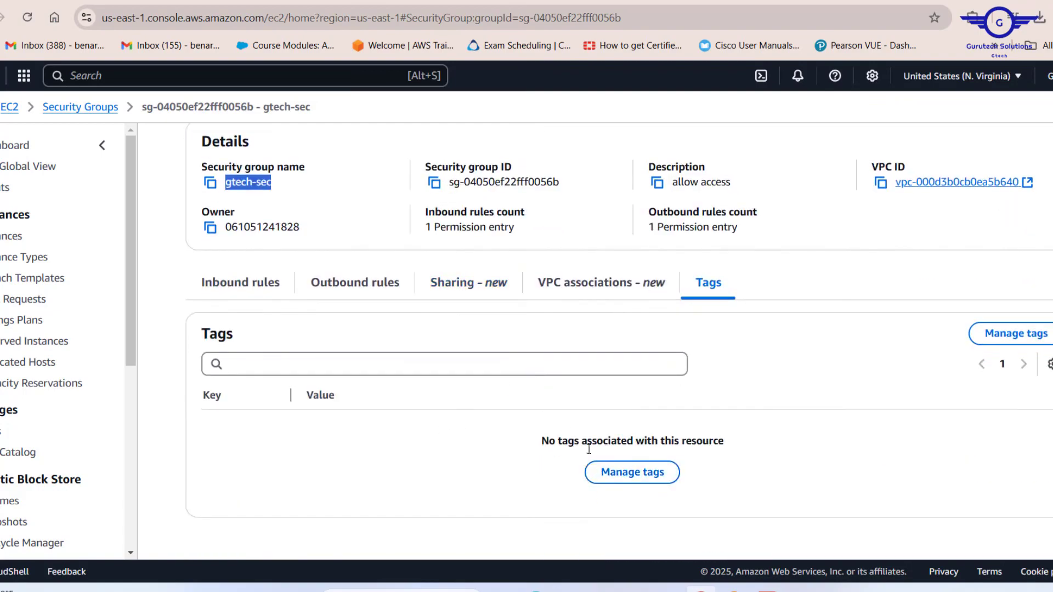
click(617, 472)
right_click(430, 356)
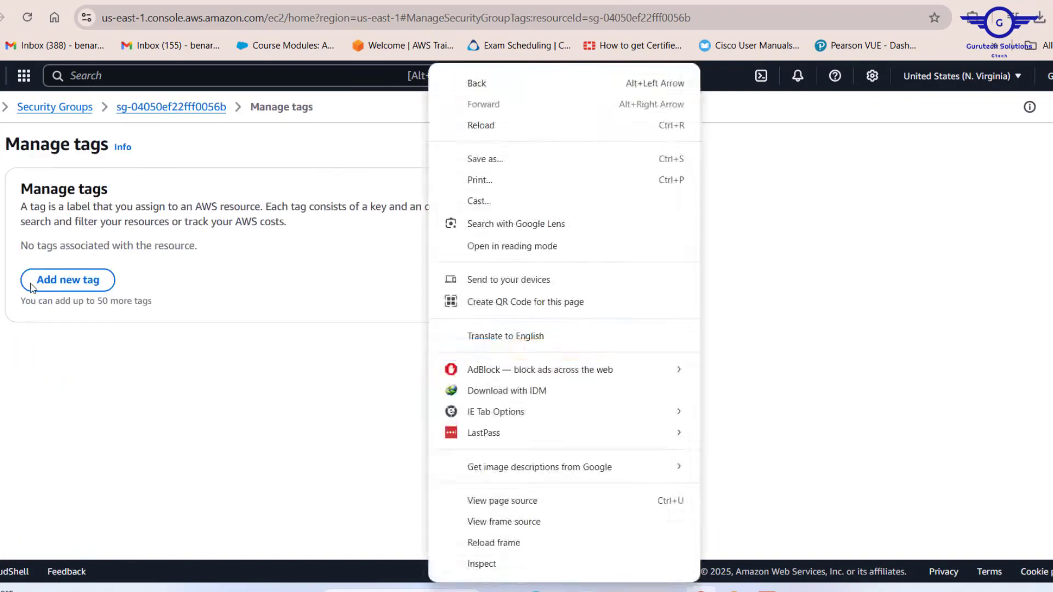
click(58, 288)
click(58, 287)
text(Name)
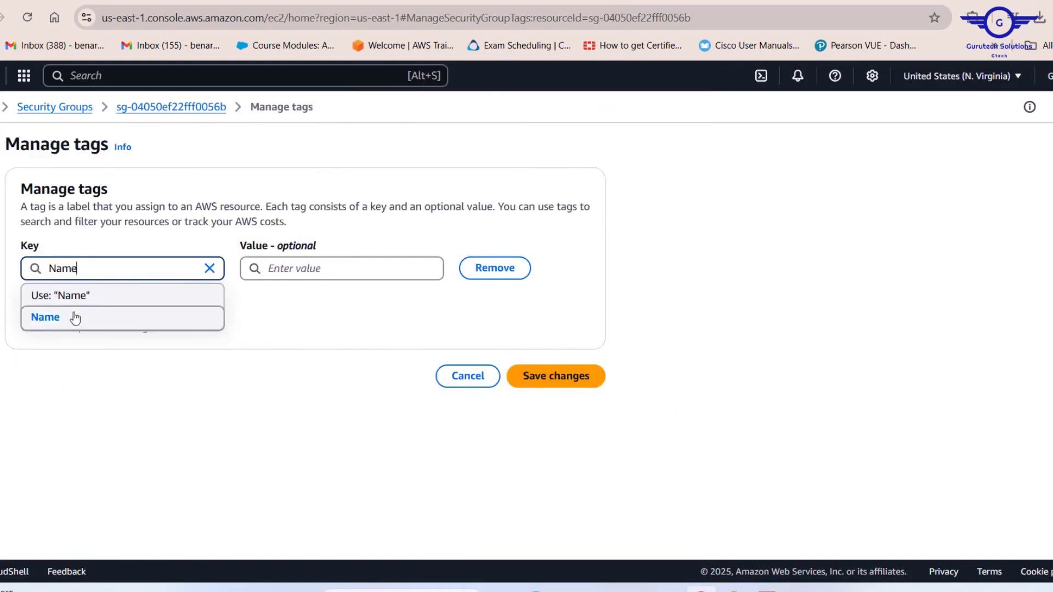
click(75, 318)
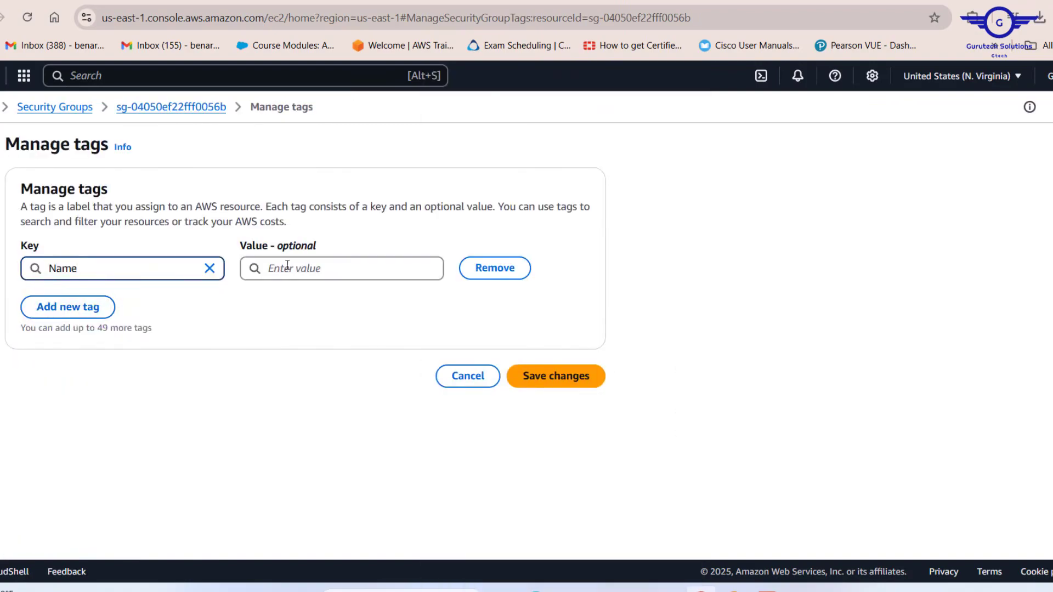
click(287, 266)
text(gtech-sec)
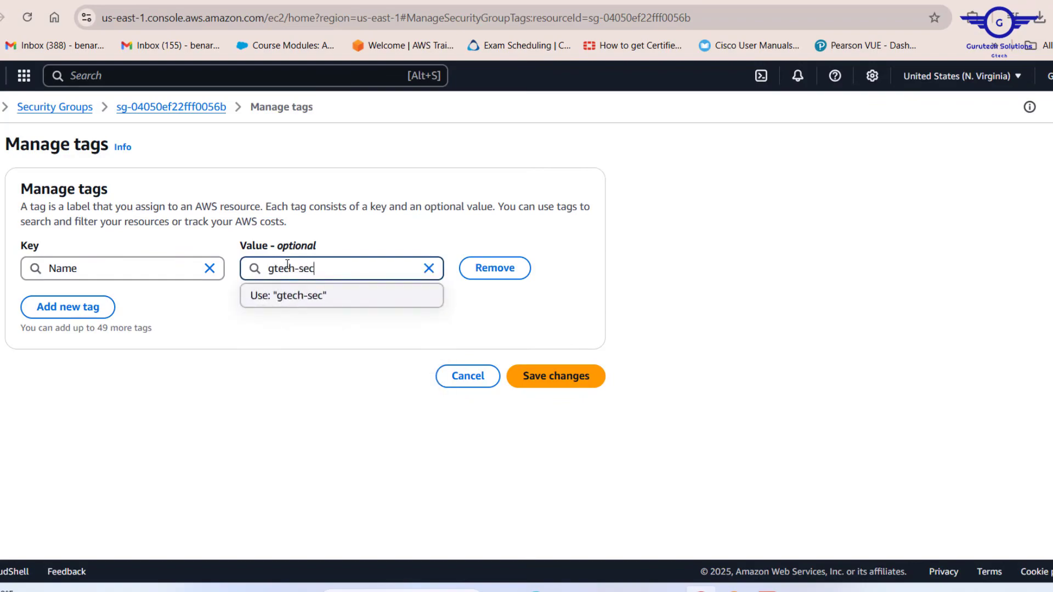
click(305, 295)
click(589, 378)
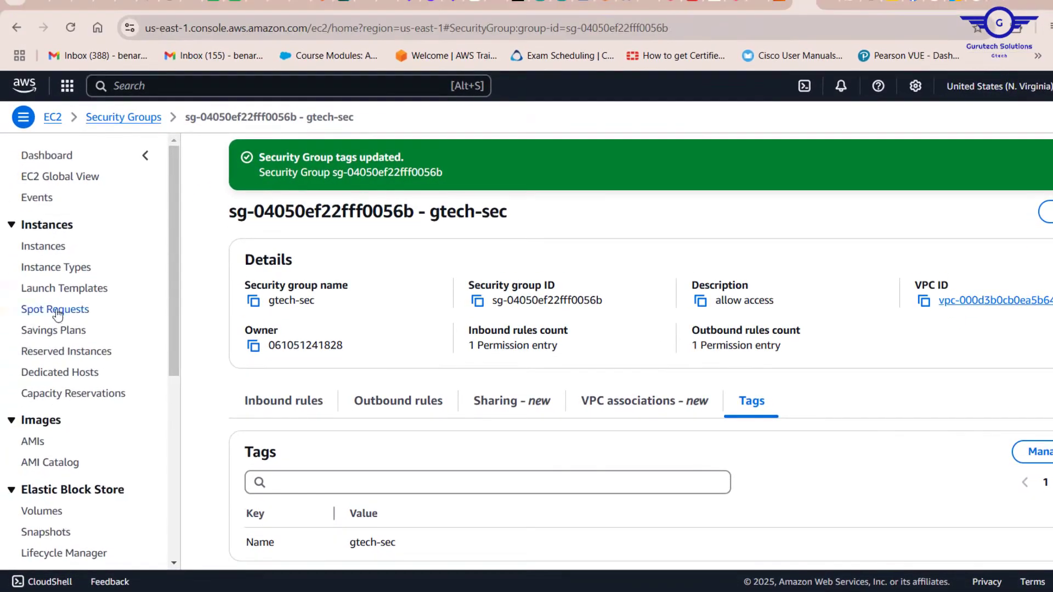
Step: Open the gtech-sec security group from the security groups list and review its inbound and outbound rules
scroll(47, 307, down, 6)
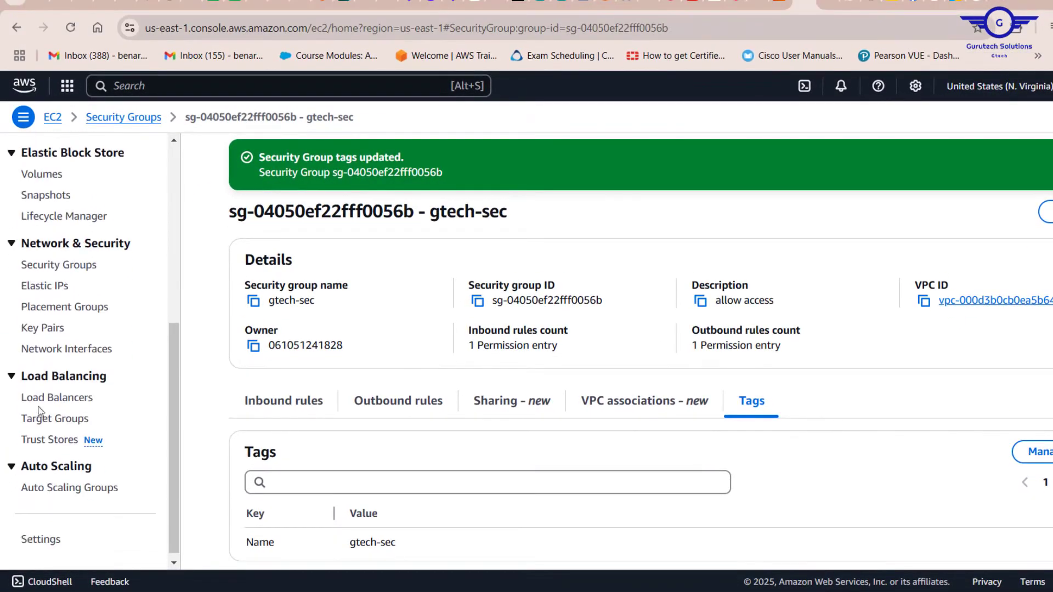
click(57, 268)
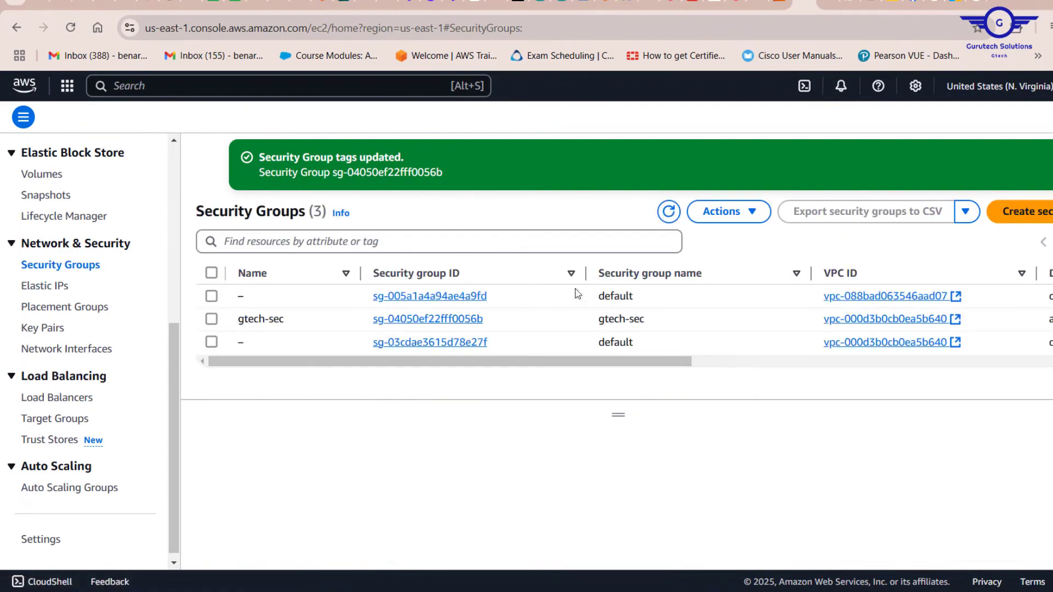
click(442, 320)
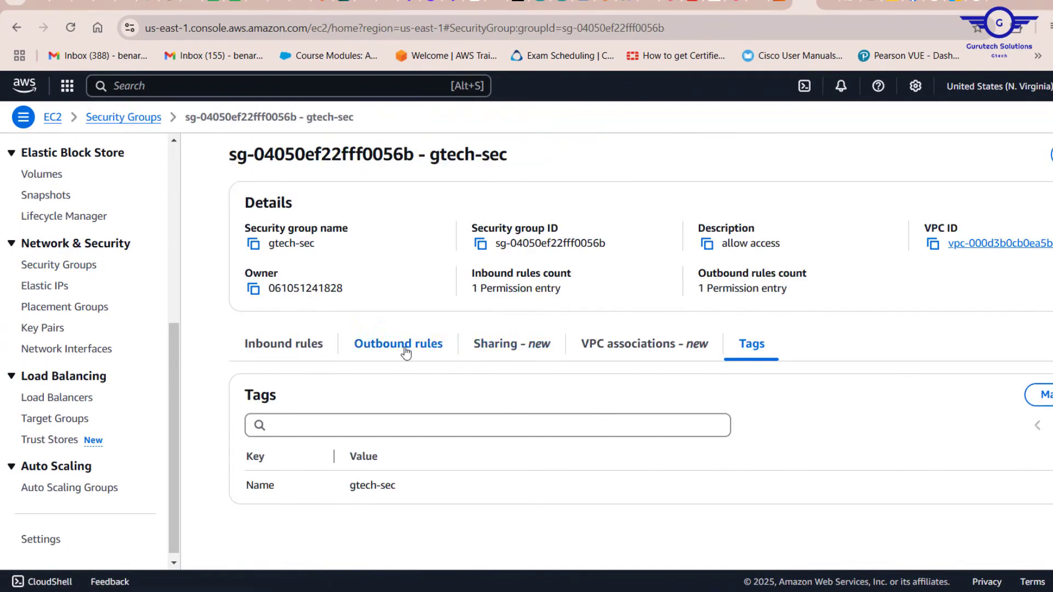
click(292, 346)
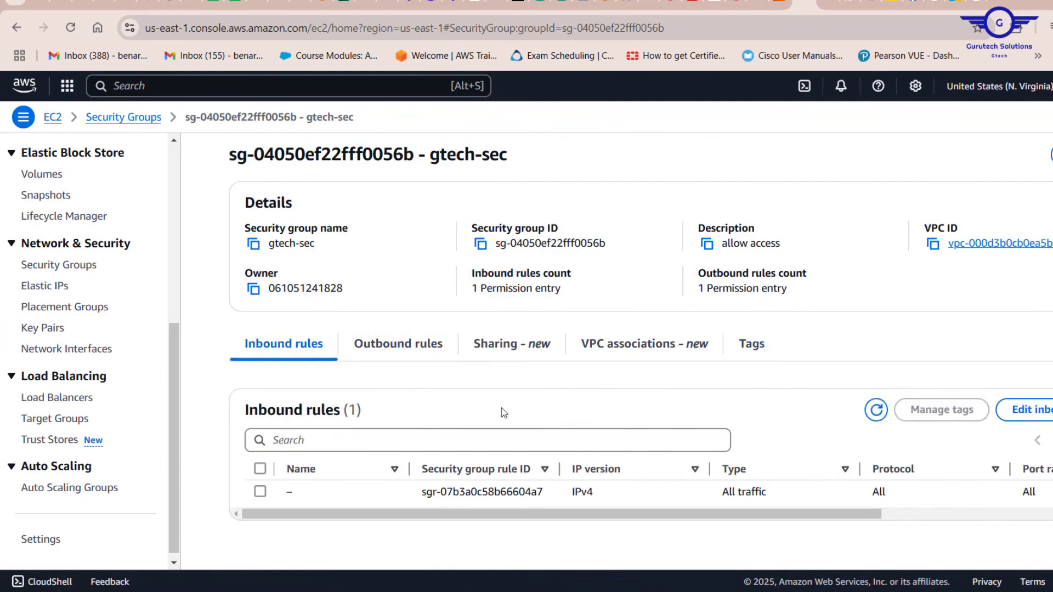
click(405, 360)
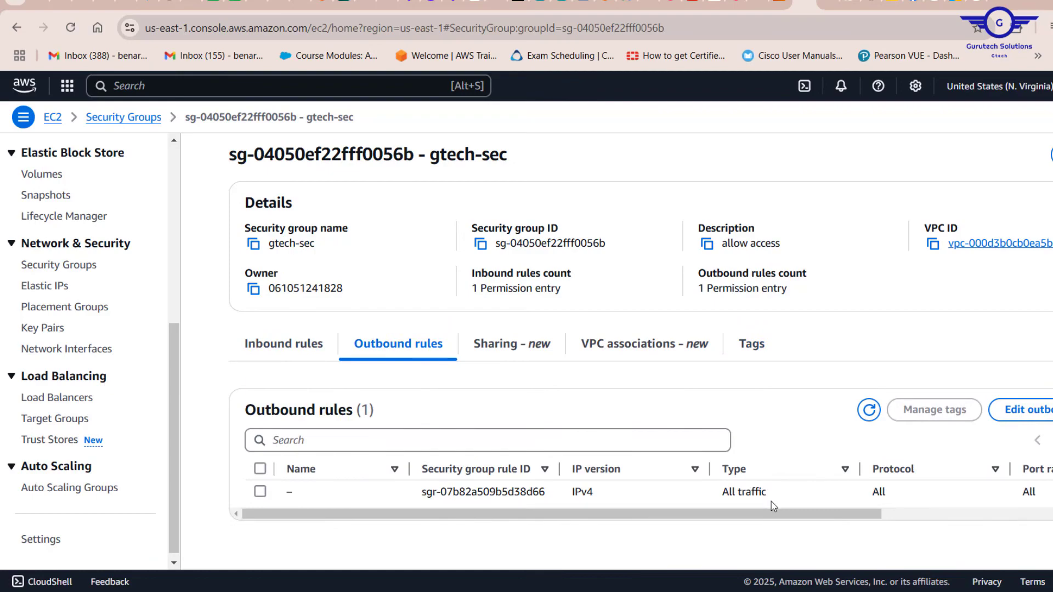
Step: Return to the instance launch form and select the existing gtech-sec security group
click(778, 6)
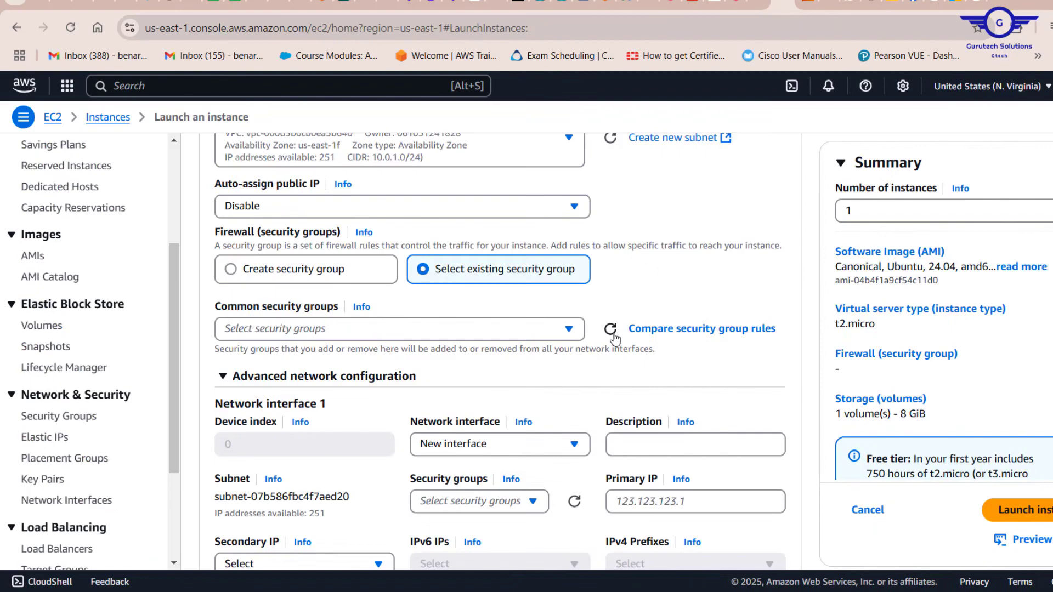
click(613, 334)
click(535, 335)
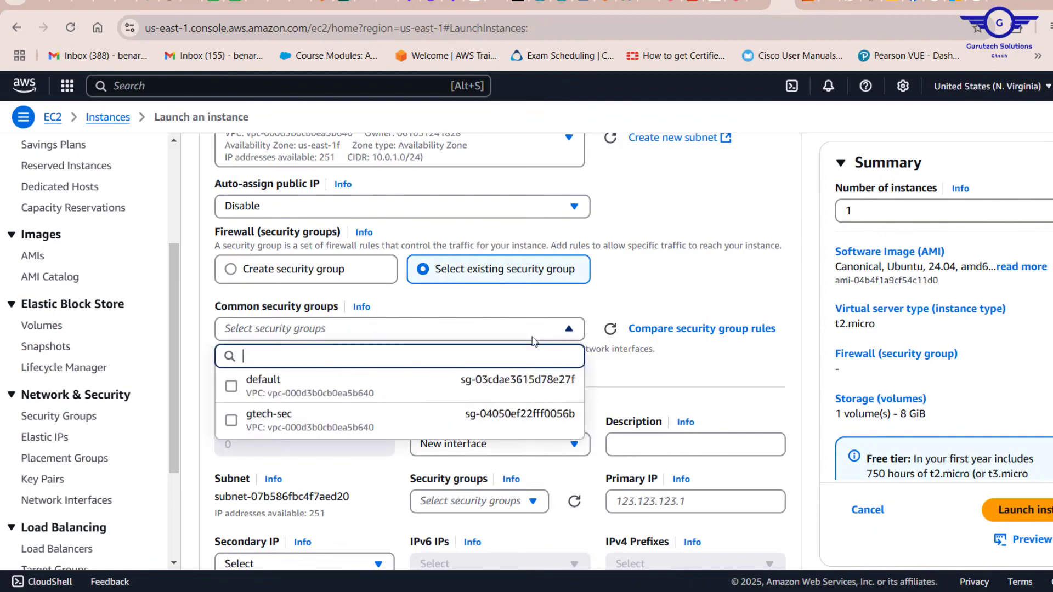
click(385, 427)
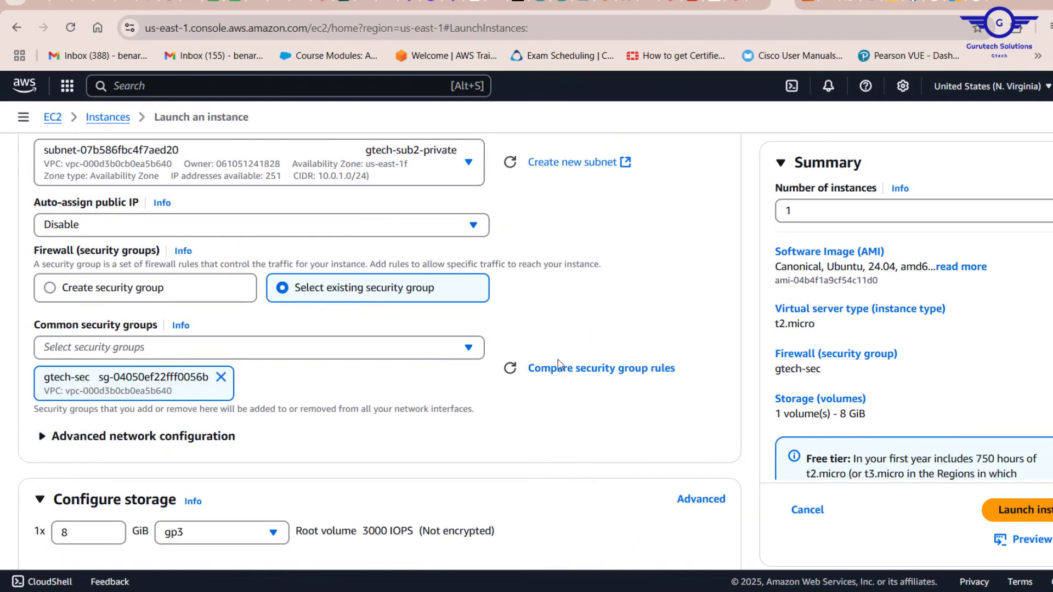
Step: Review the network and storage settings, then launch the private instance
scroll(557, 360, down, 3)
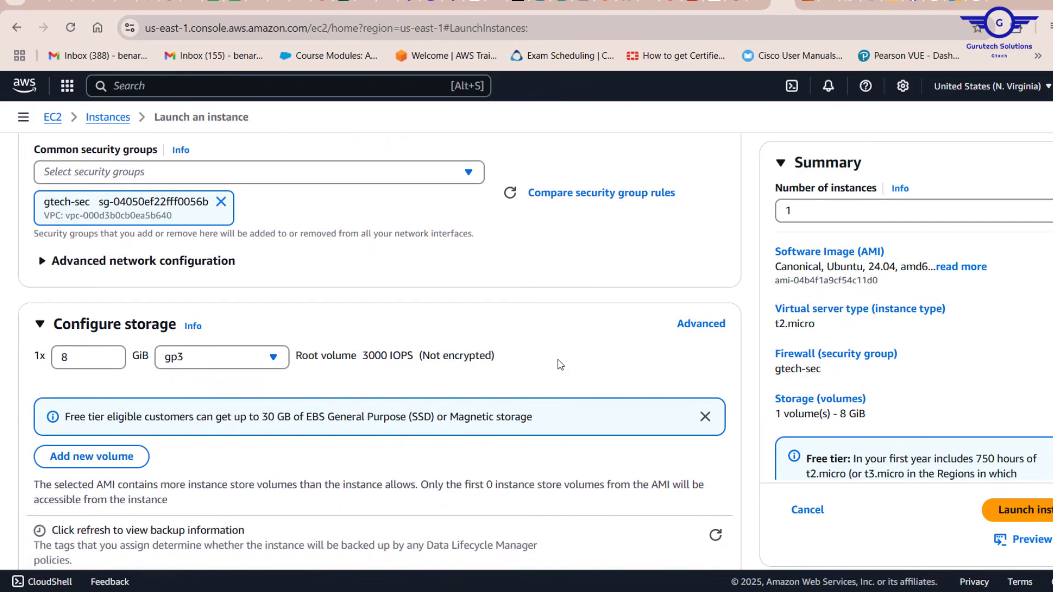
scroll(558, 364, down, 2)
scroll(559, 364, down, 1)
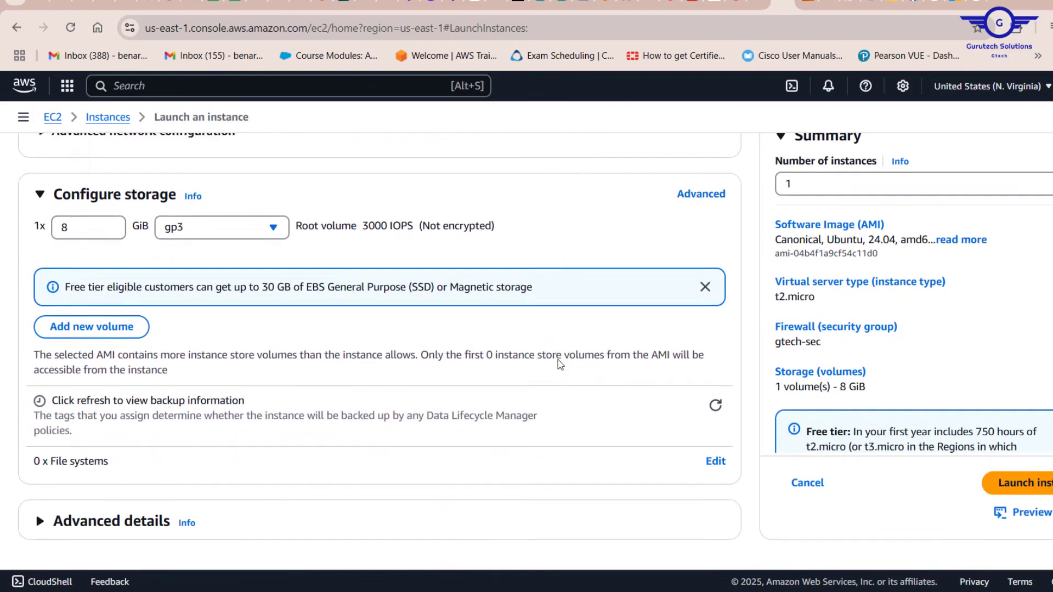
scroll(560, 364, up, 12)
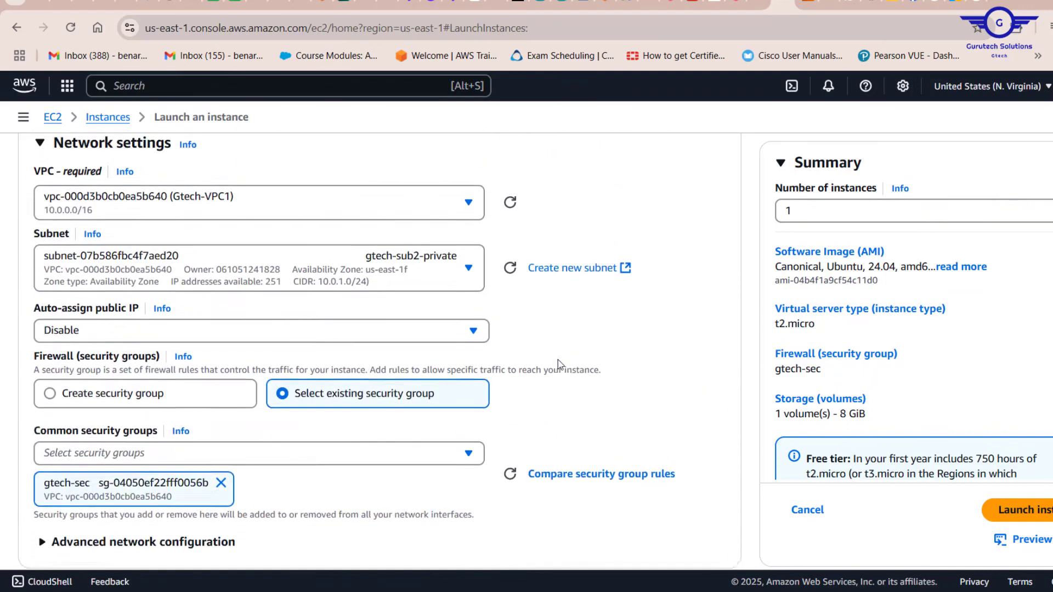
scroll(347, 317, down, 2)
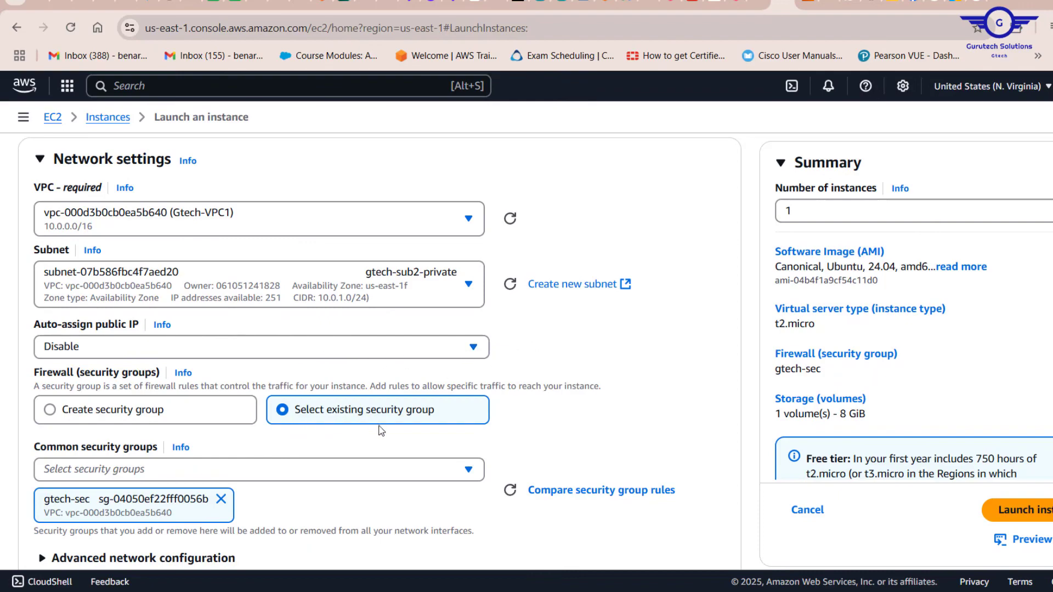
scroll(381, 431, down, 1)
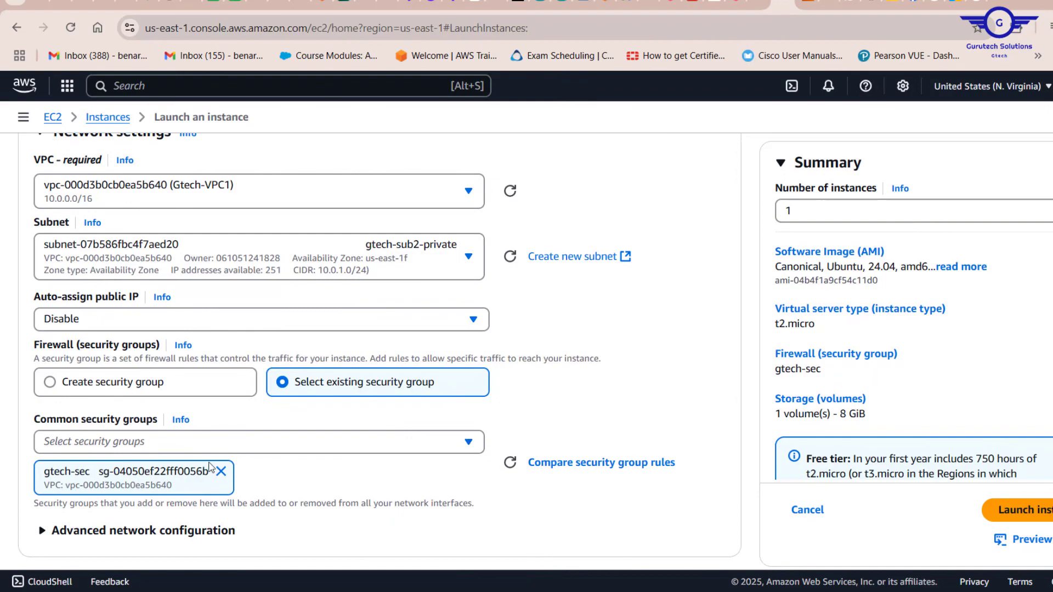
click(1030, 512)
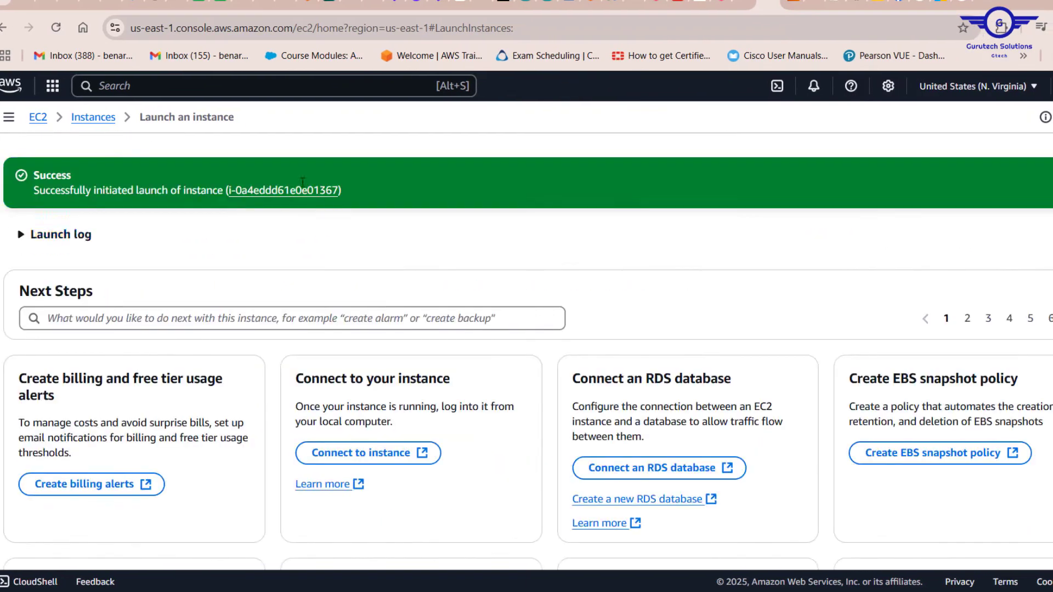
Step: Start launching another instance and name it Gtech-Public-Instance
click(97, 120)
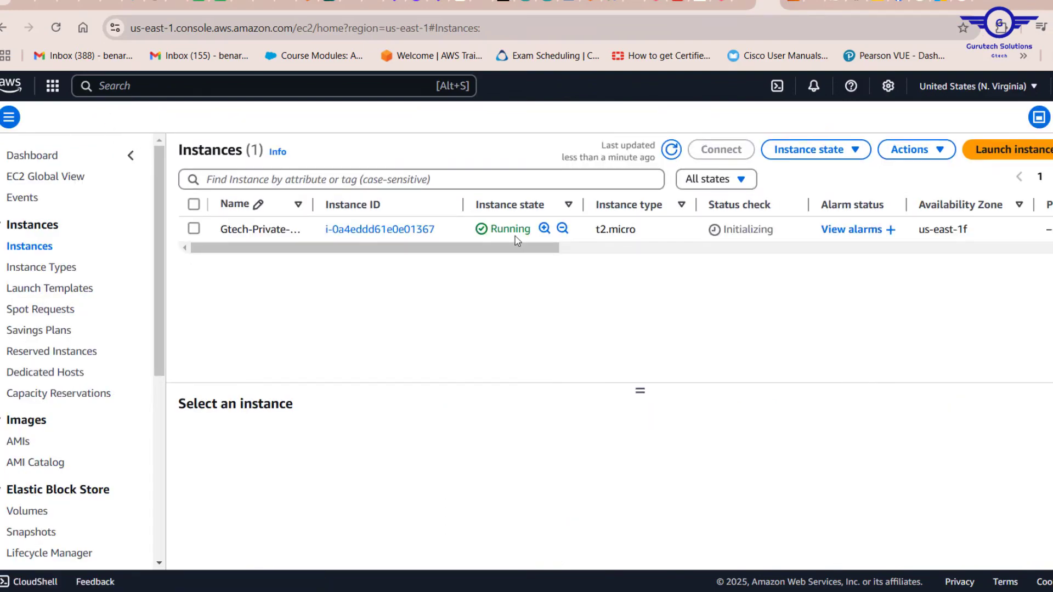
click(1006, 149)
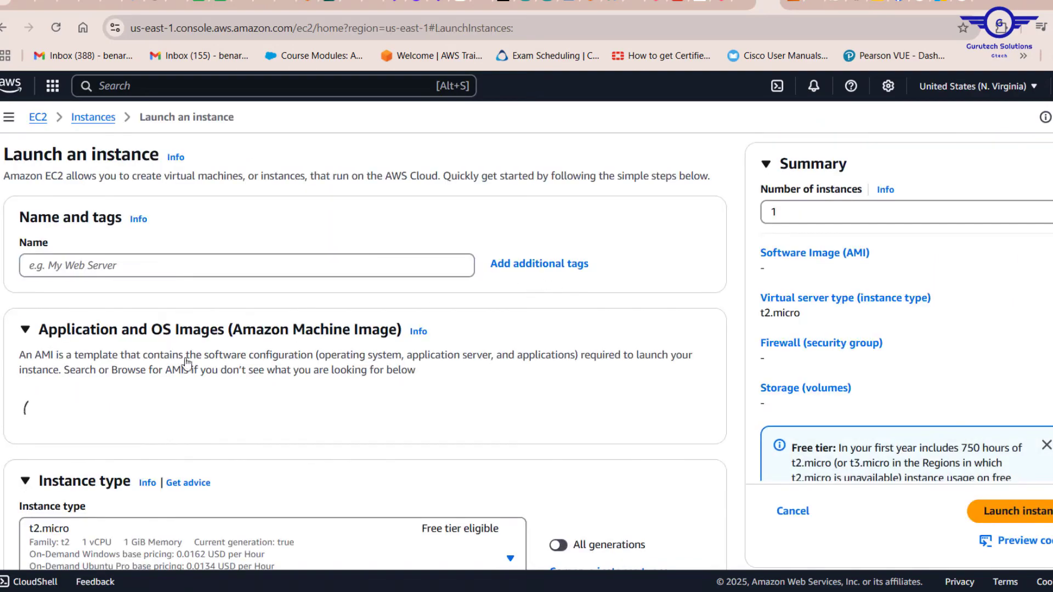
click(97, 268)
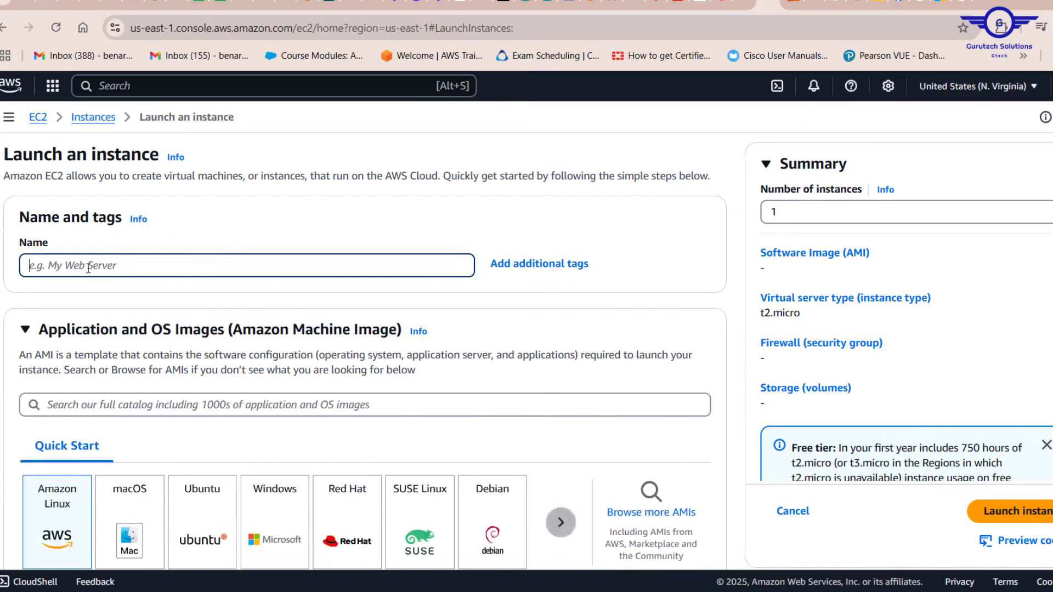
text(Gtech-Private-Instance)
click(93, 269)
key(BackSpace)
key(BackSpace)
key(BackSpace)
key(BackSpace)
key(BackSpace)
key(BackSpace)
text(ublic)
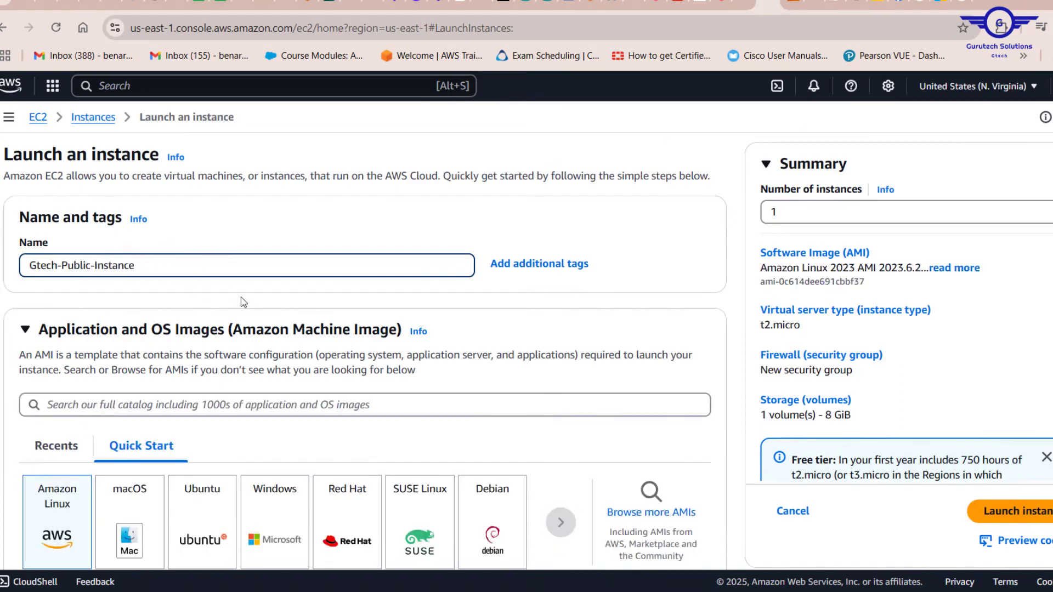
Step: Choose the Ubuntu quick-start AMI and select the existing key pair named key
scroll(243, 302, down, 3)
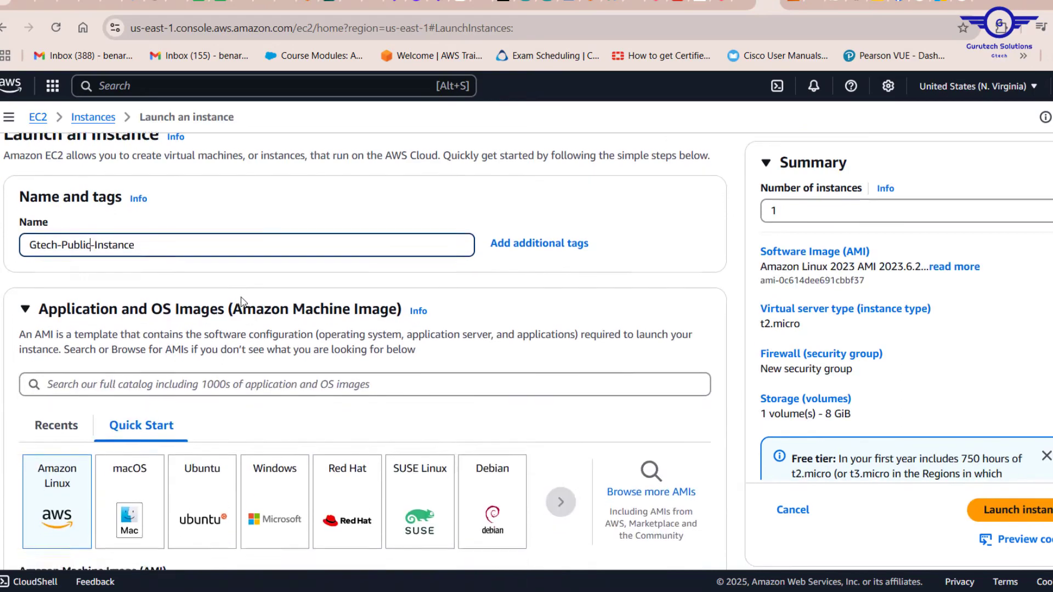
click(210, 349)
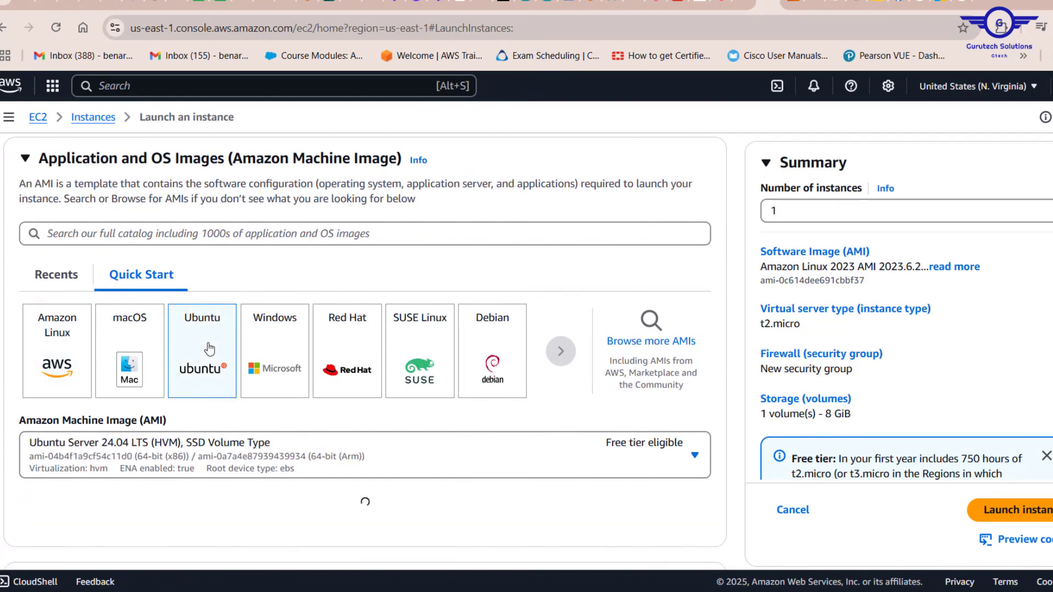
scroll(290, 407, down, 10)
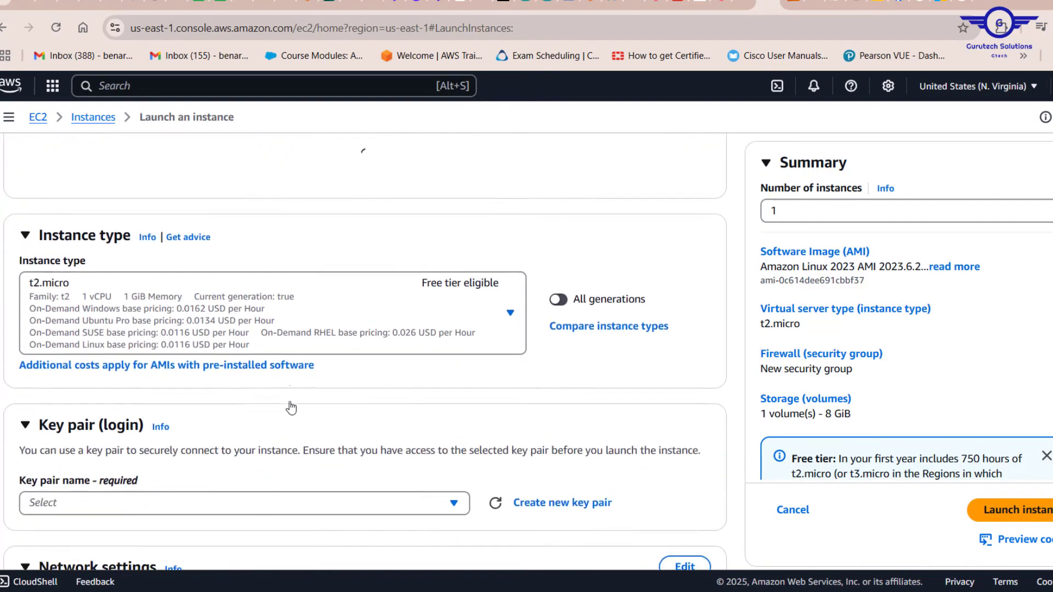
scroll(283, 258, up, 8)
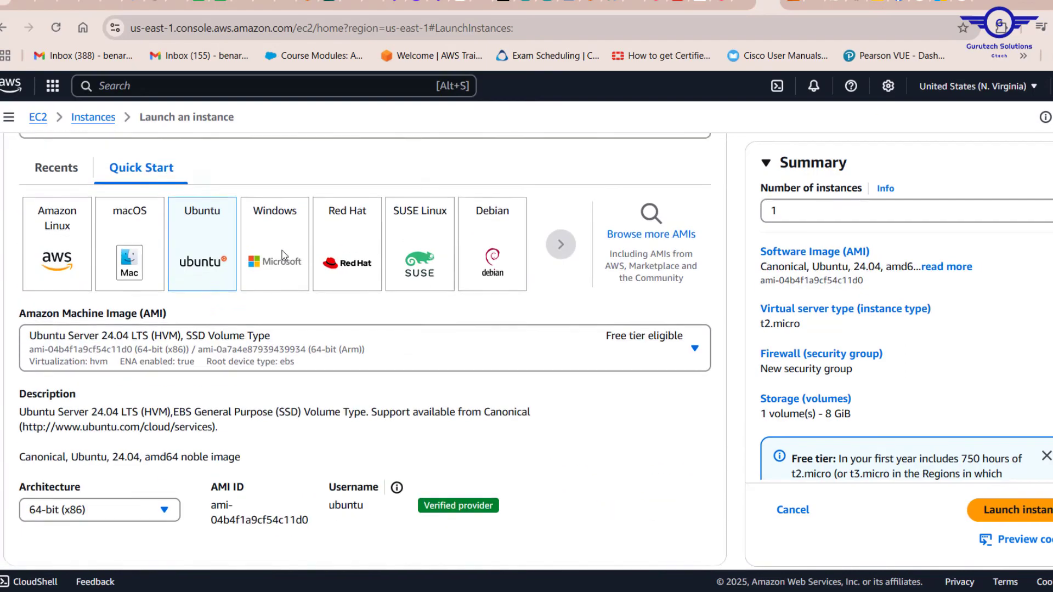
scroll(284, 256, down, 8)
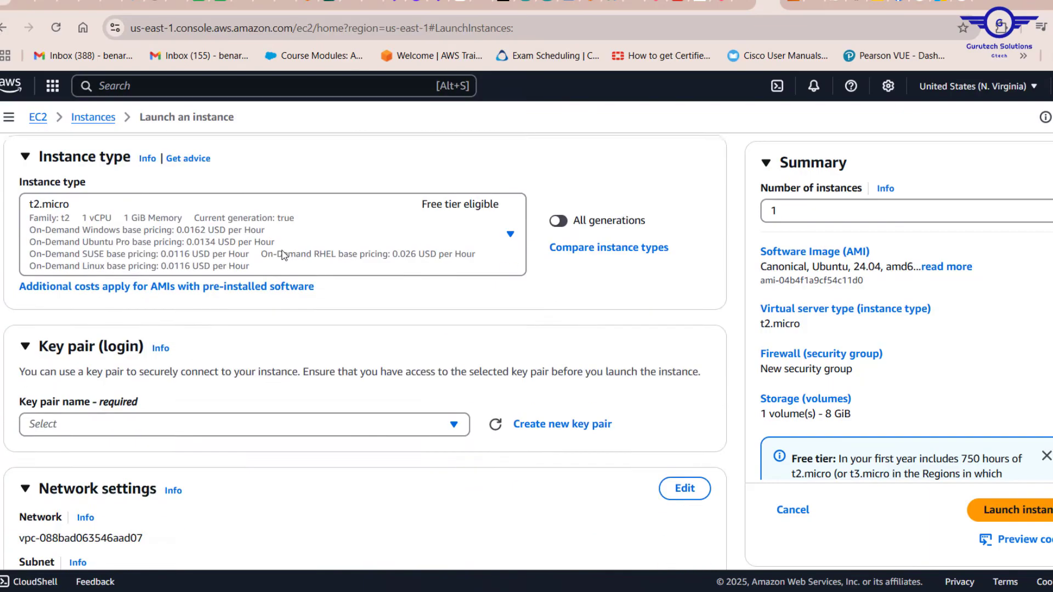
click(187, 416)
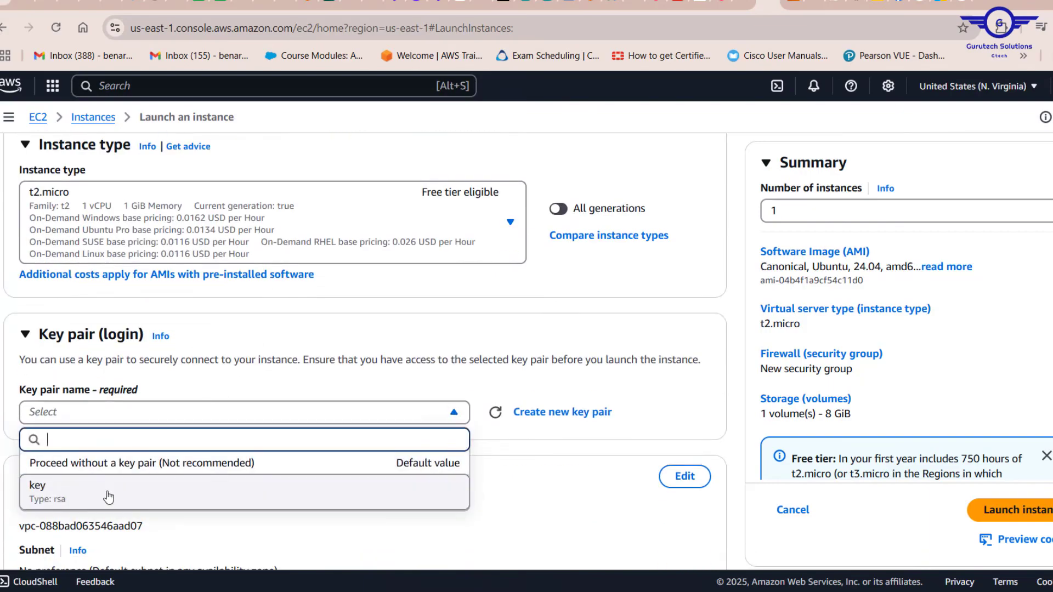
click(104, 490)
Step: Edit the network settings and set the VPC to Gtech-VPC1
scroll(310, 400, up, 8)
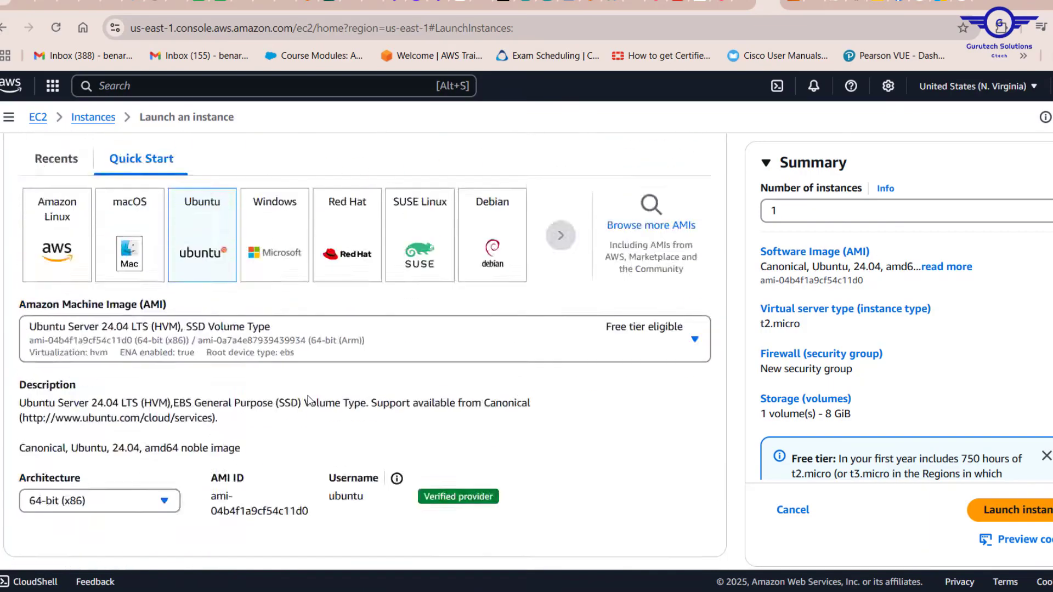
scroll(196, 342, down, 5)
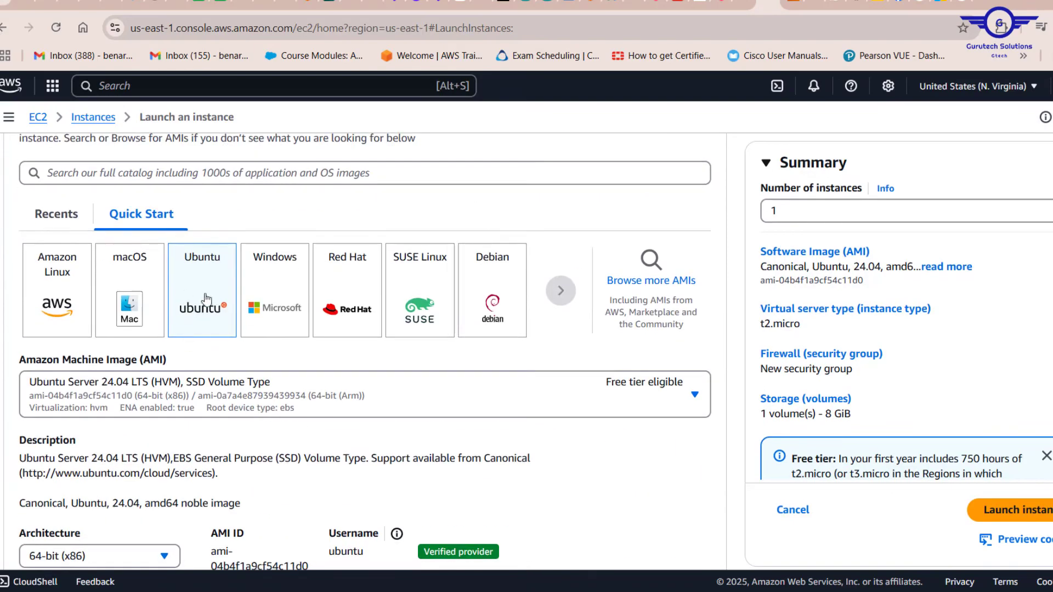
scroll(234, 407, down, 6)
scroll(234, 411, down, 4)
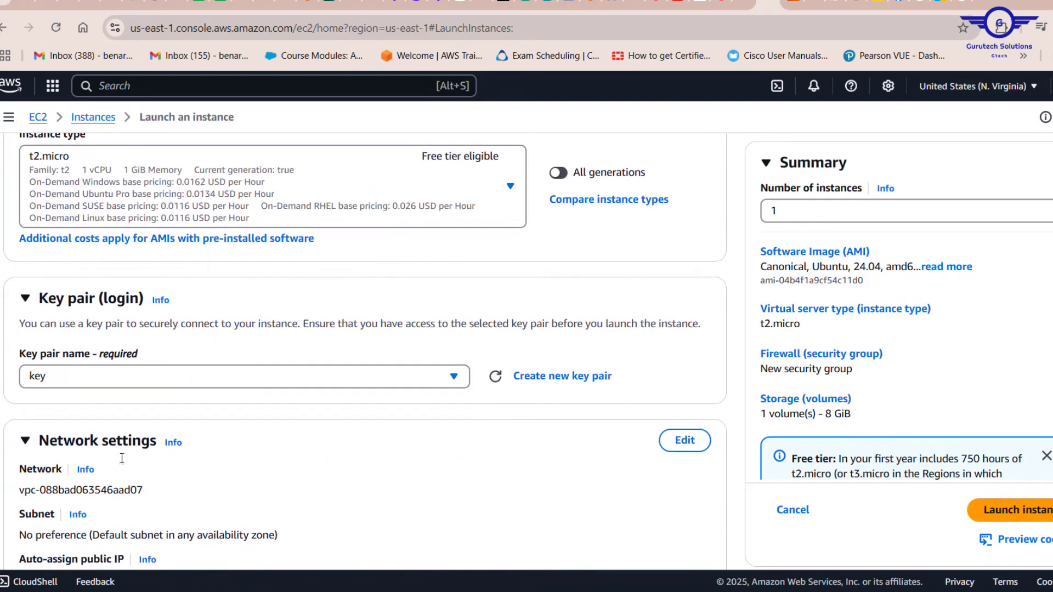
scroll(280, 386, down, 1)
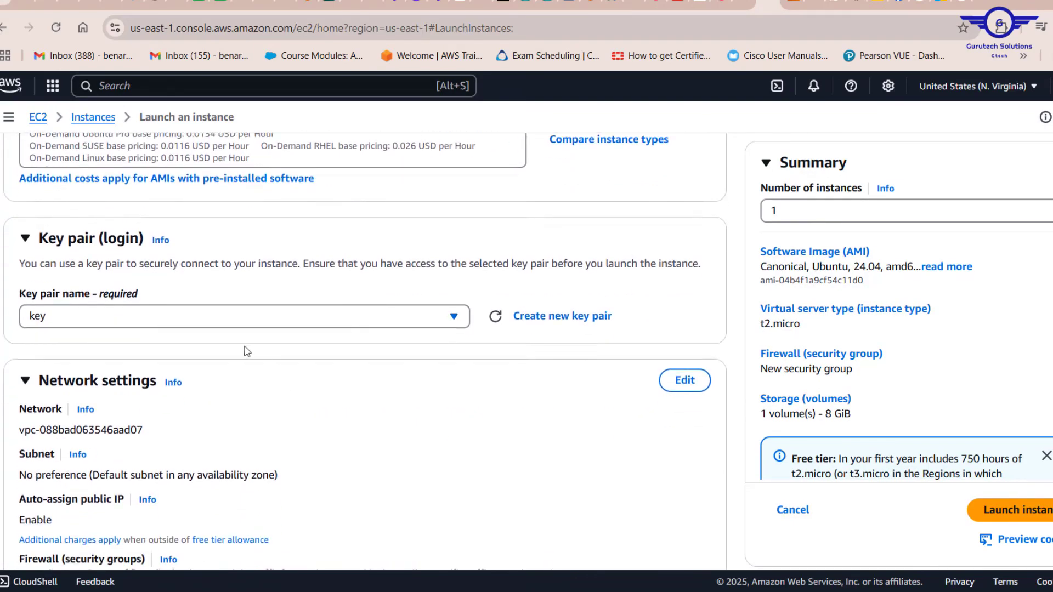
scroll(382, 386, down, 2)
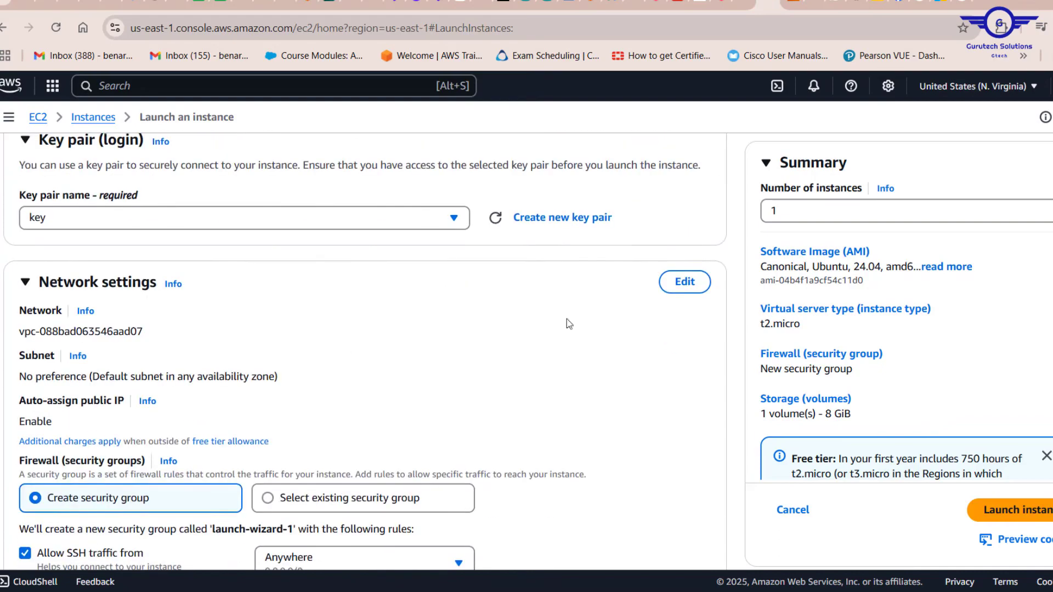
click(685, 282)
scroll(339, 298, down, 1)
click(291, 264)
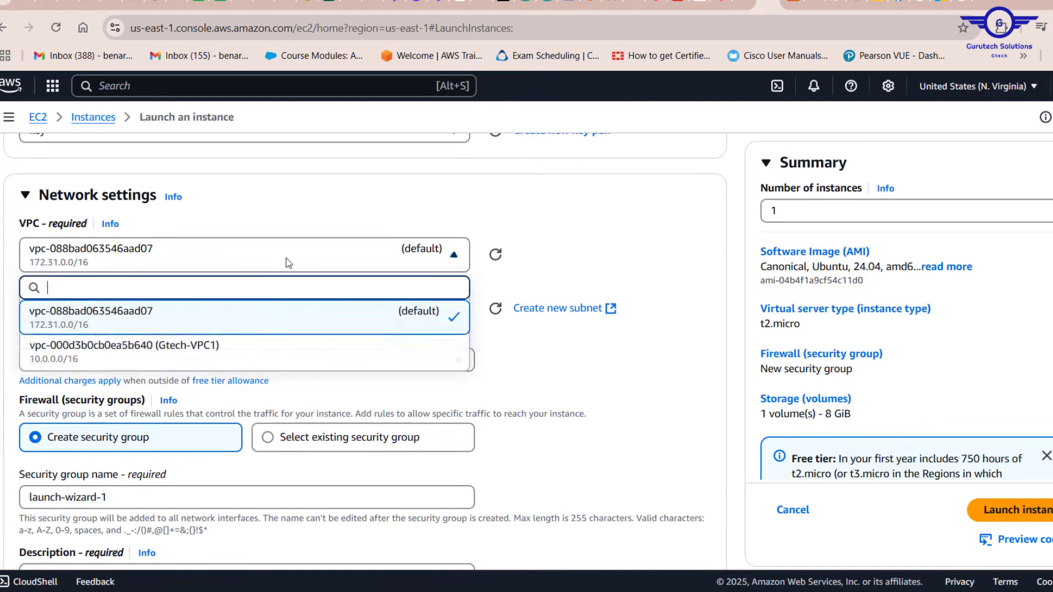
click(250, 347)
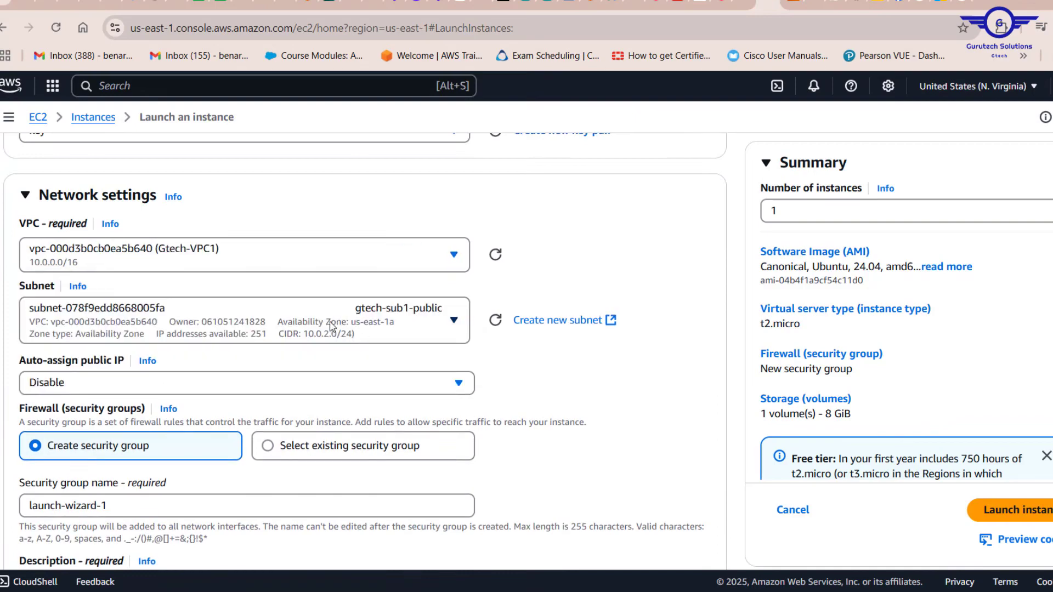
Step: Keep the gtech-sub1-public subnet and enable auto-assign public IP
click(328, 336)
click(597, 257)
scroll(363, 358, down, 1)
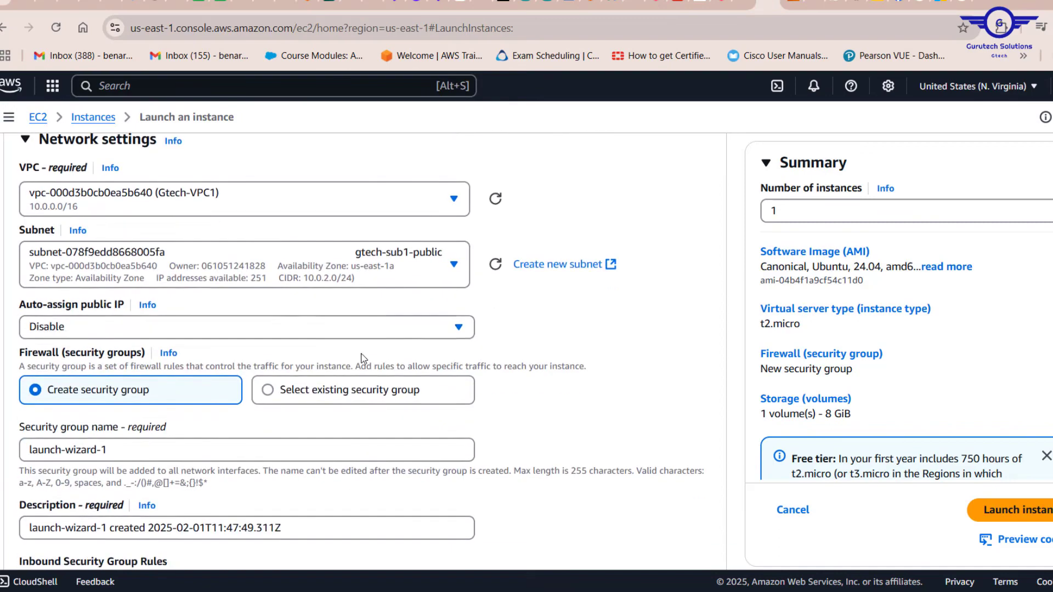
click(285, 325)
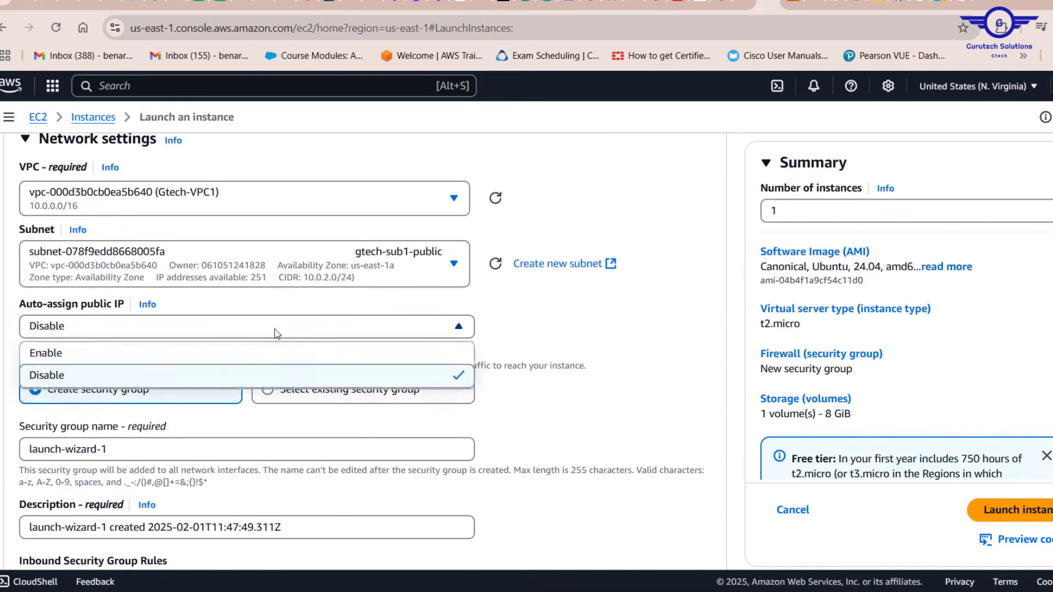
click(107, 356)
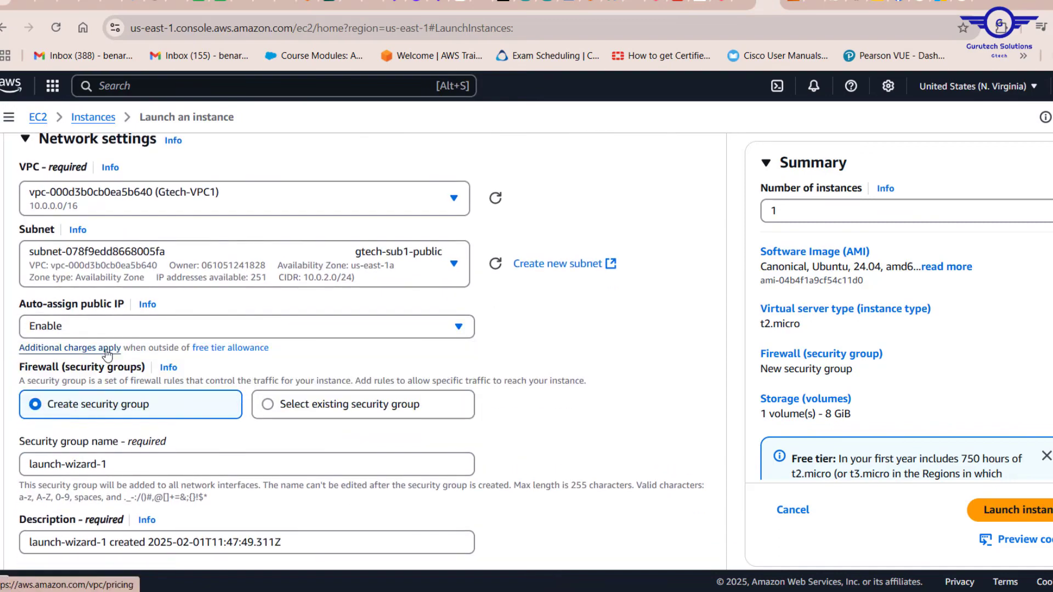
Step: Choose to use an existing security group and select gtech-sec
scroll(359, 296, down, 1)
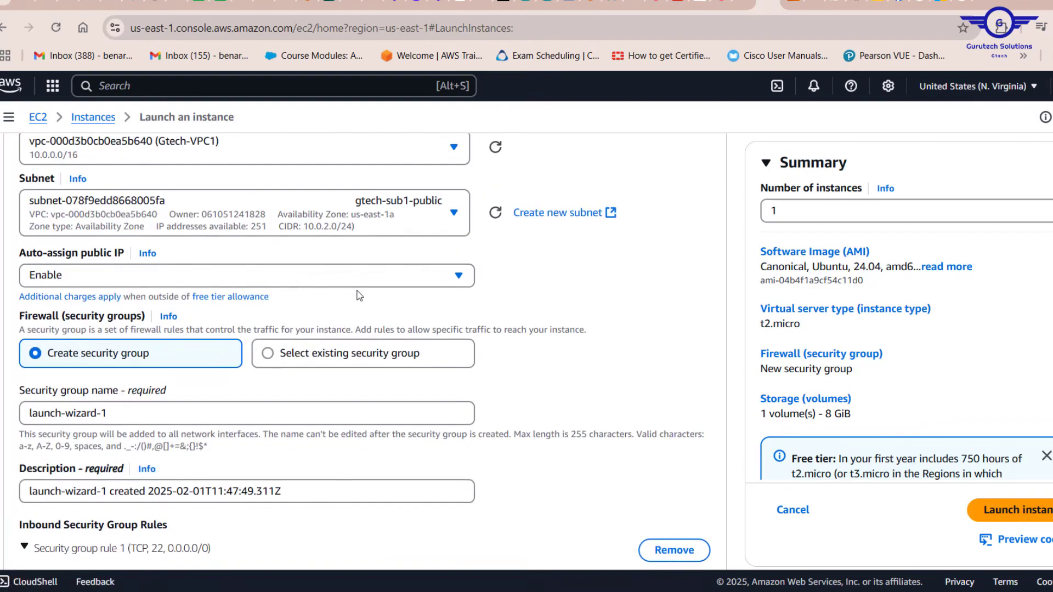
click(265, 361)
scroll(266, 364, down, 1)
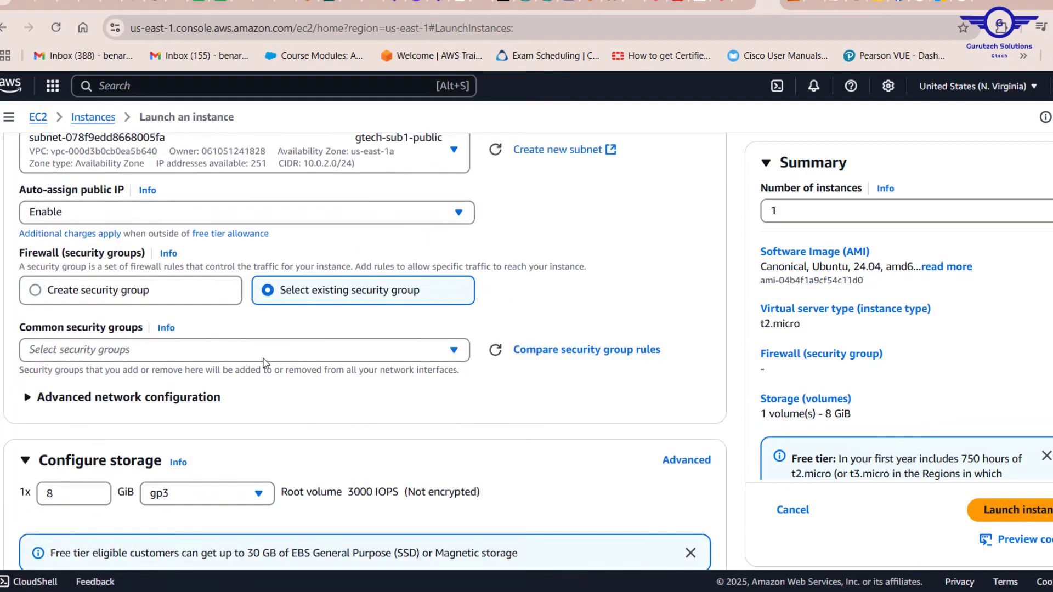
click(203, 361)
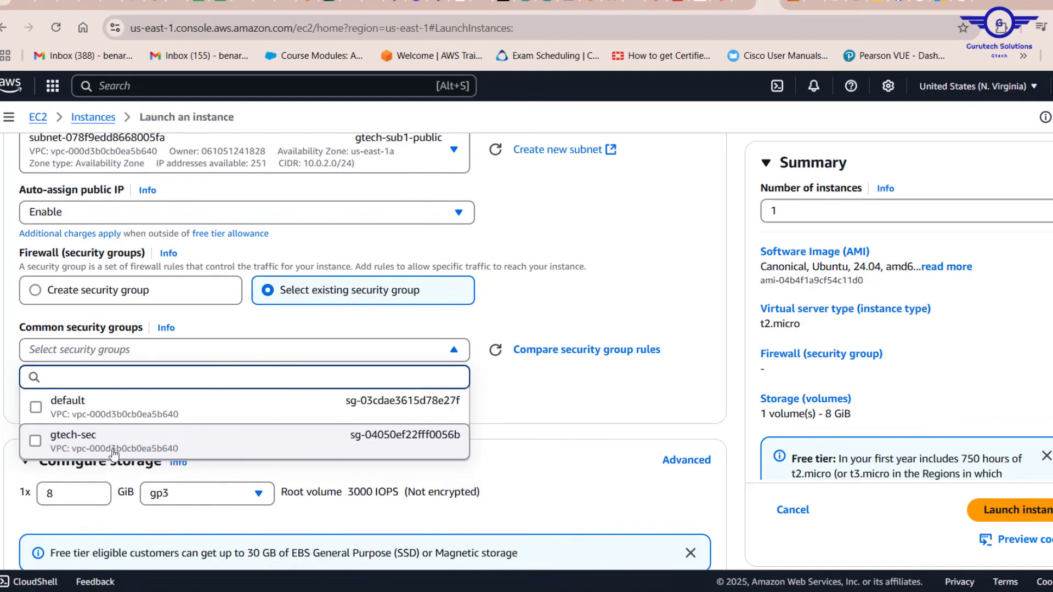
click(113, 454)
Step: Review the launch form and launch the public instance
scroll(482, 427, up, 3)
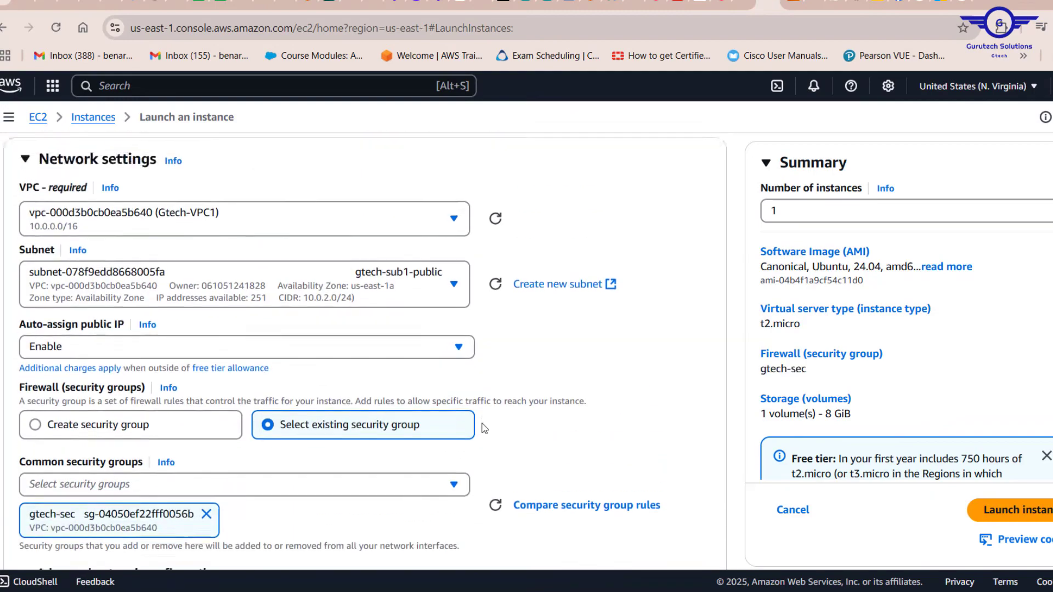
scroll(482, 428, down, 1)
scroll(482, 428, down, 1)
scroll(482, 427, up, 3)
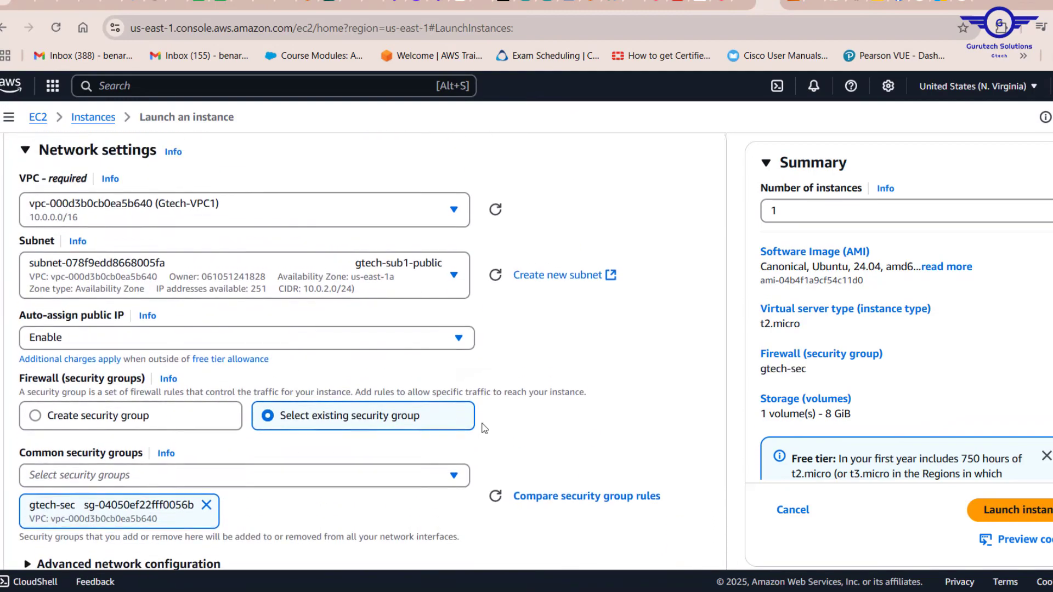
scroll(482, 428, up, 8)
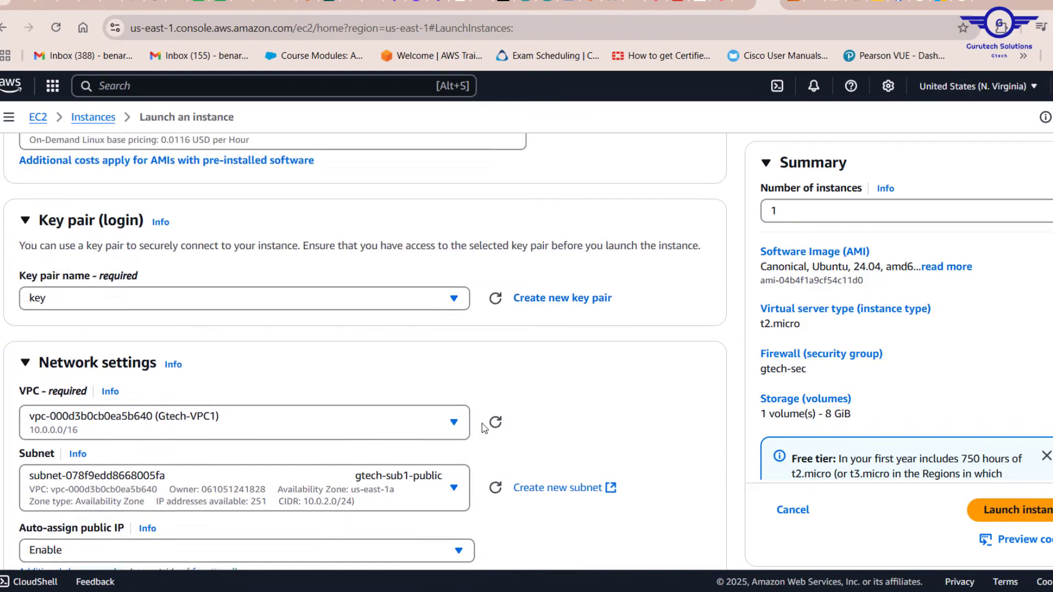
scroll(484, 428, up, 6)
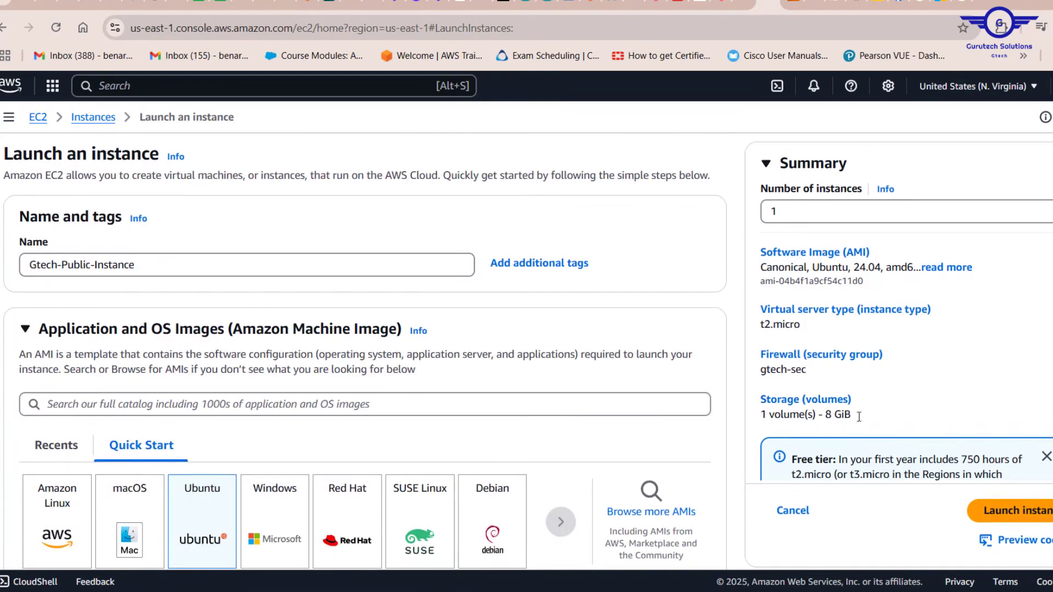
click(1021, 512)
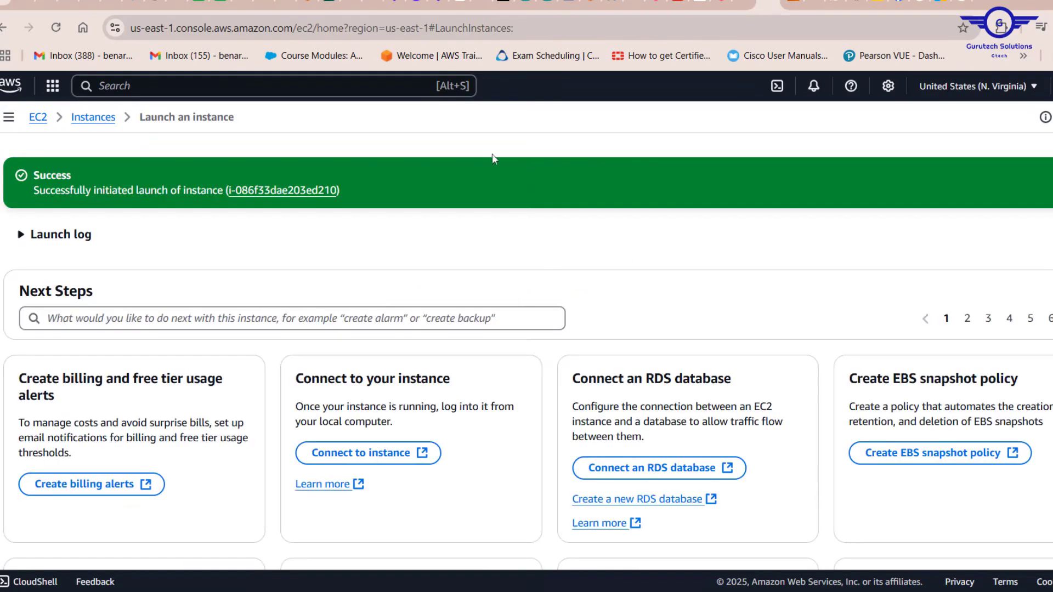
Step: Open the Instances list, refresh it, and examine the public instance's columns including its public IPv4 address
click(90, 117)
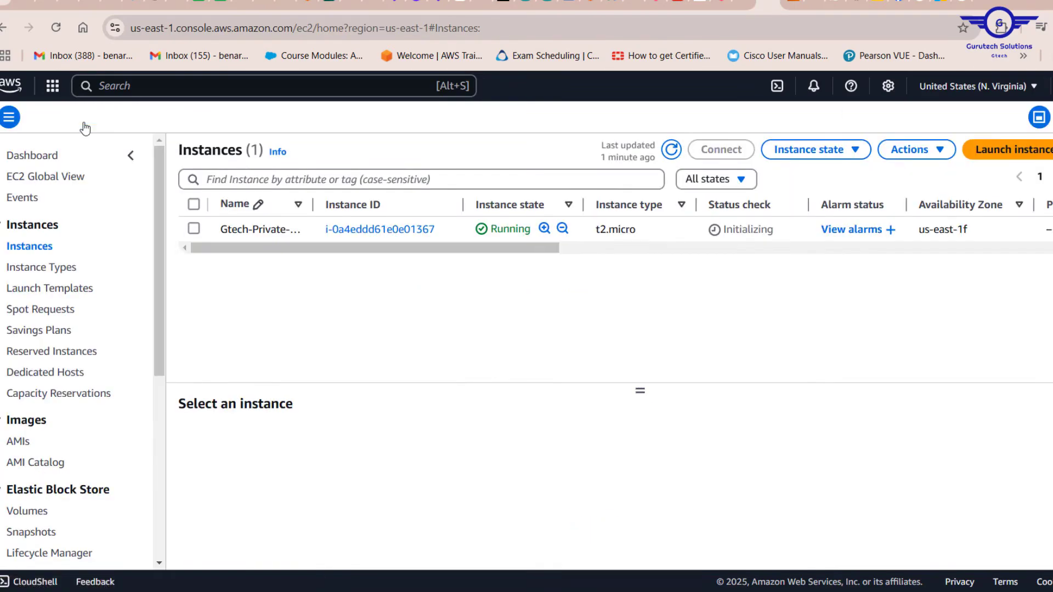
click(668, 153)
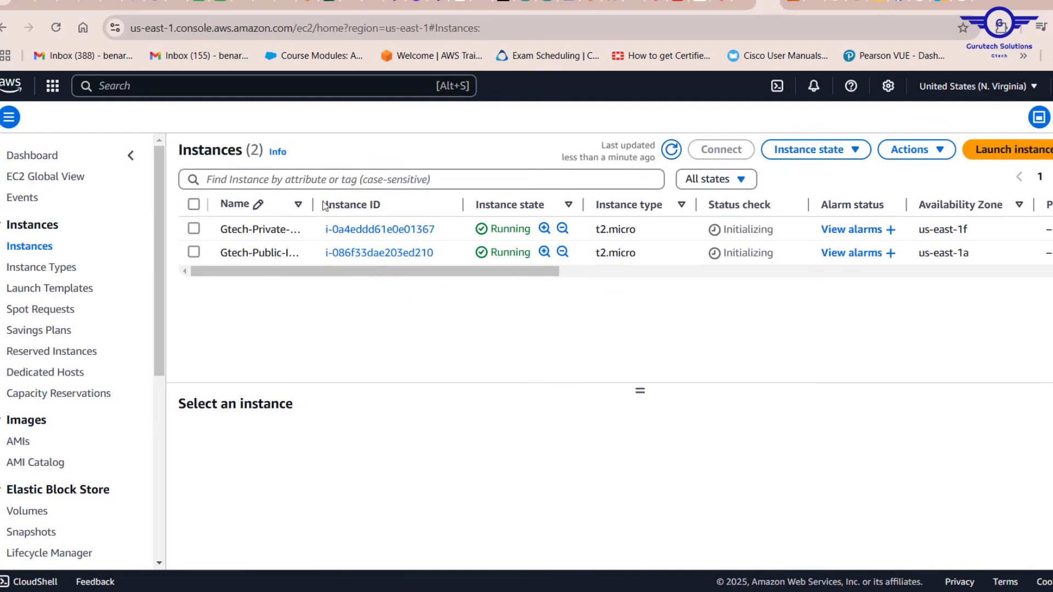
drag(324, 206, 364, 206)
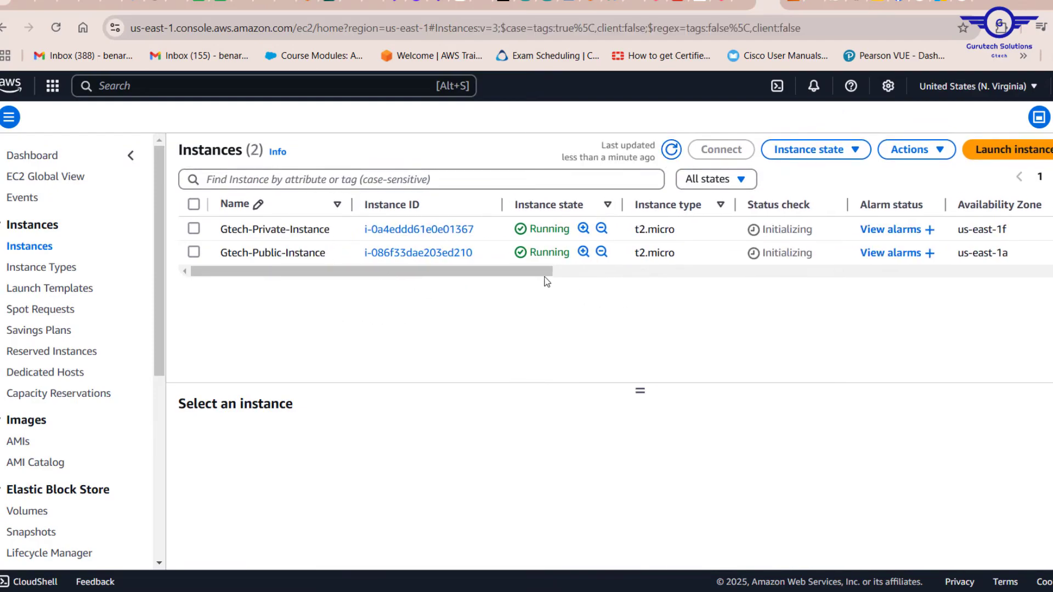
drag(541, 274, 735, 298)
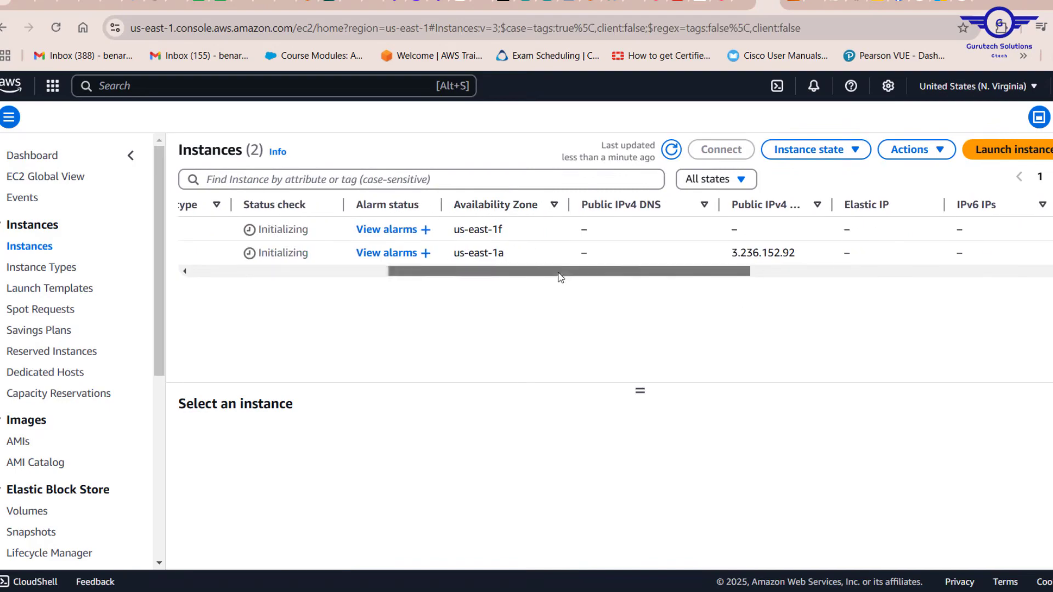
drag(561, 276, 723, 298)
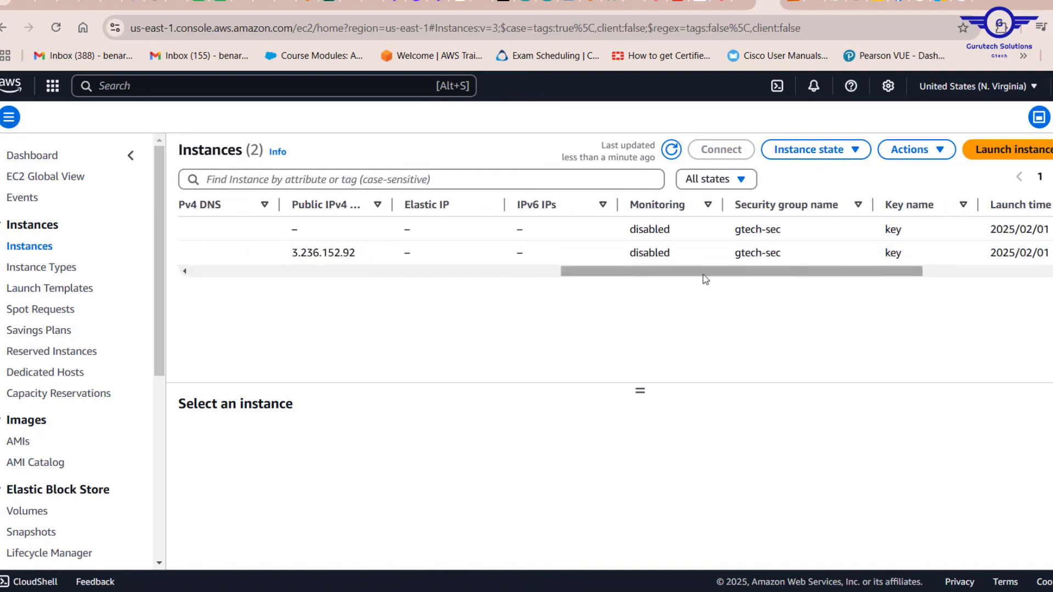
drag(361, 258, 289, 252)
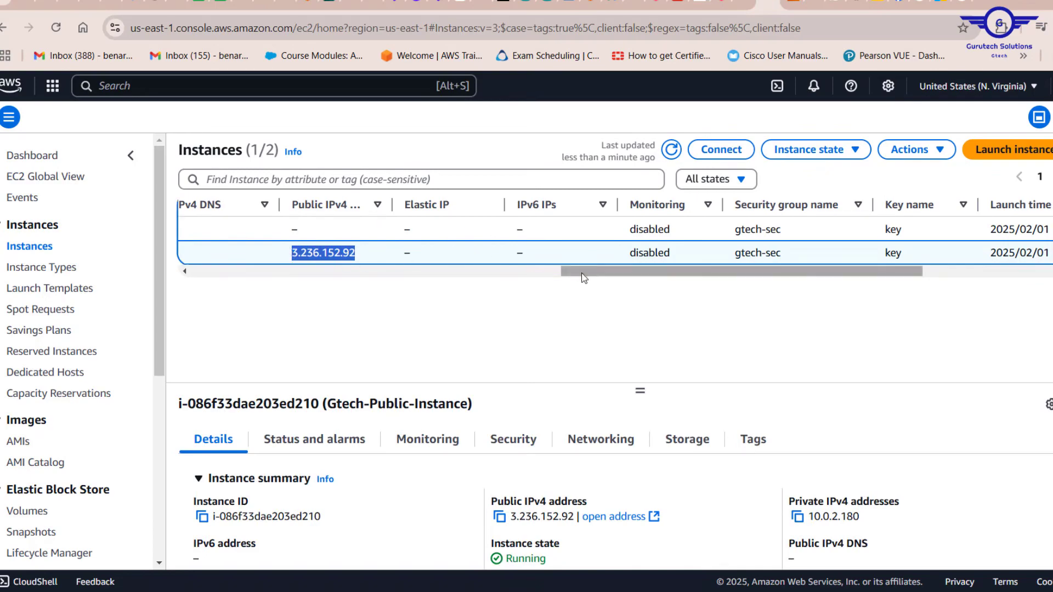
drag(584, 278, 166, 275)
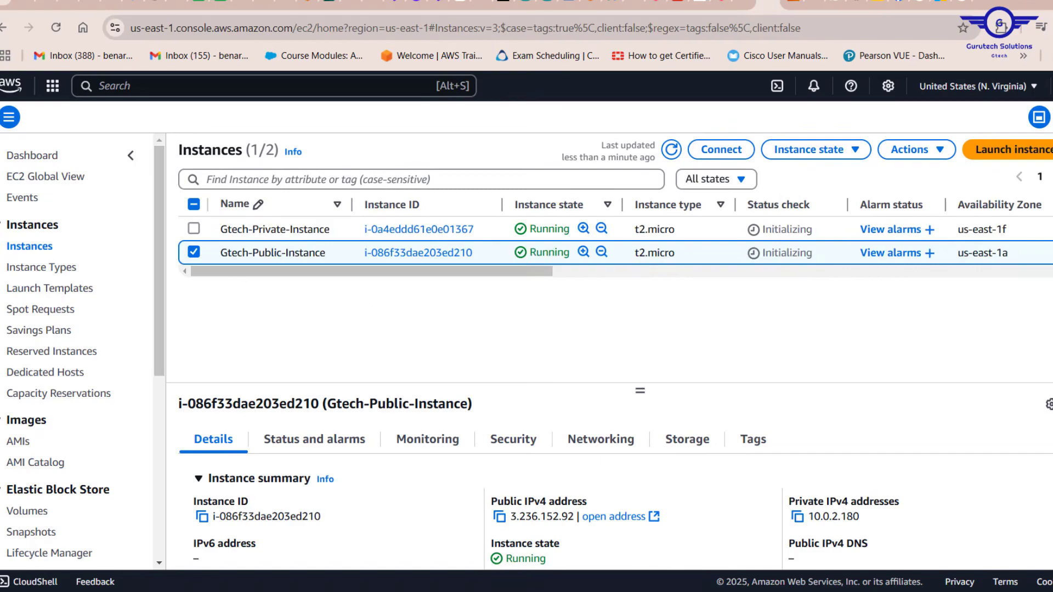
Step: Open Command Prompt, ping 3.236.152.92 to test the public instance, and close the window
key(super)
text(cm)
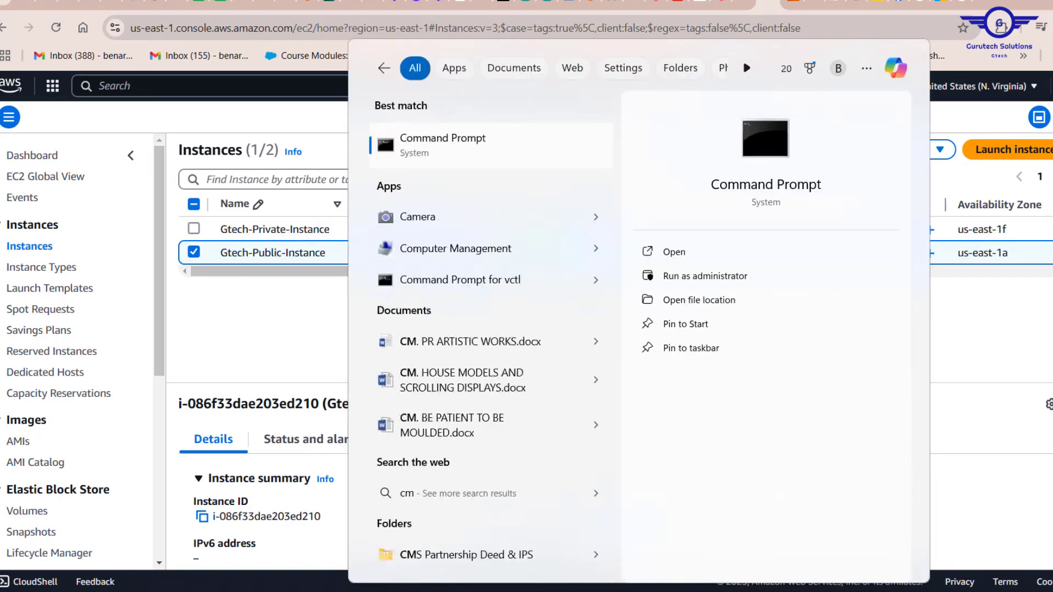
text(d)
key(Return)
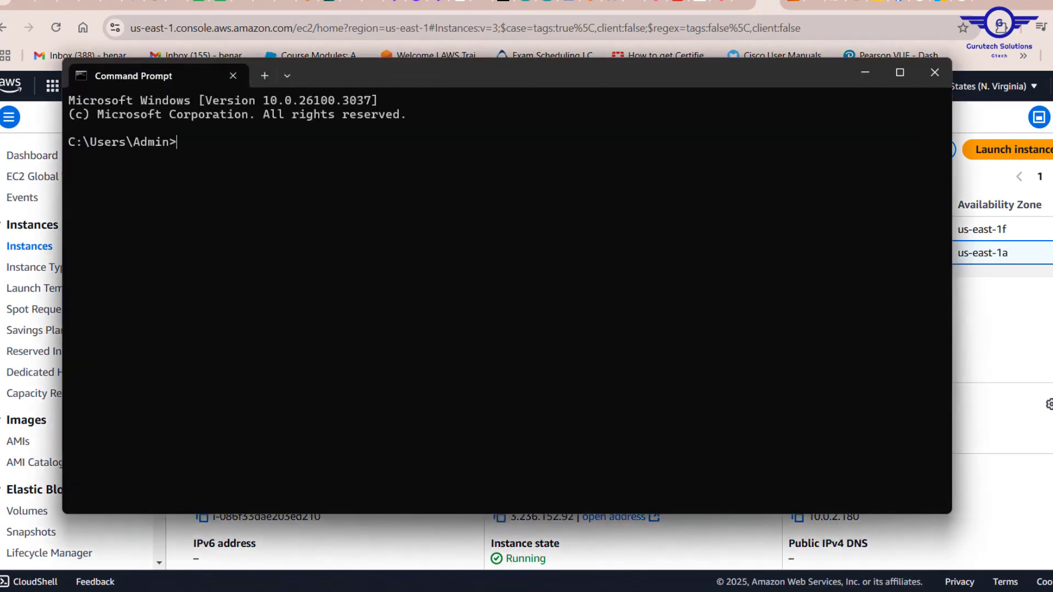
text(ping 3.236.152.92)
key(Return)
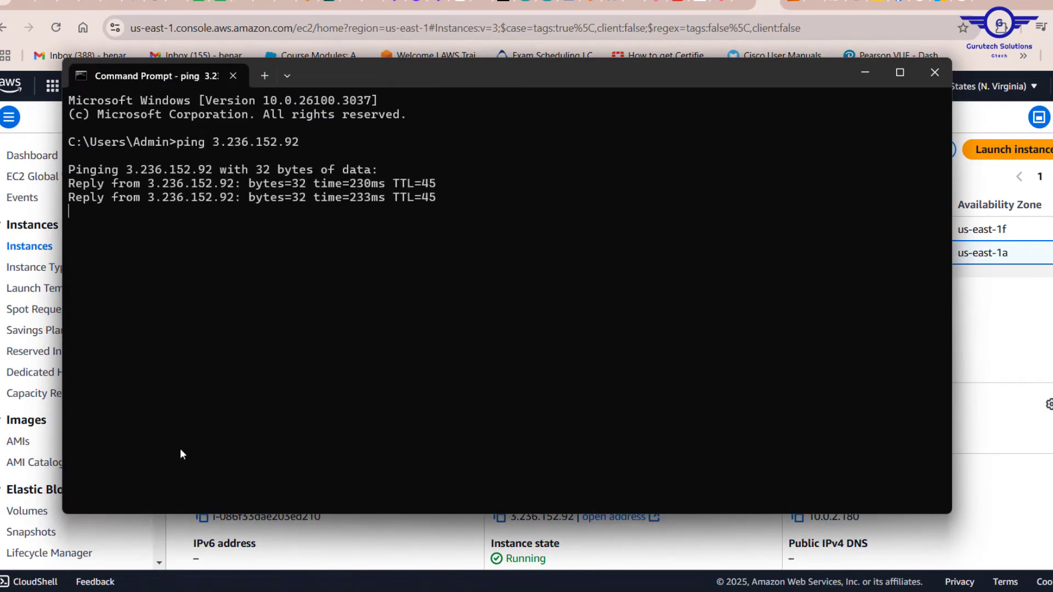
click(232, 75)
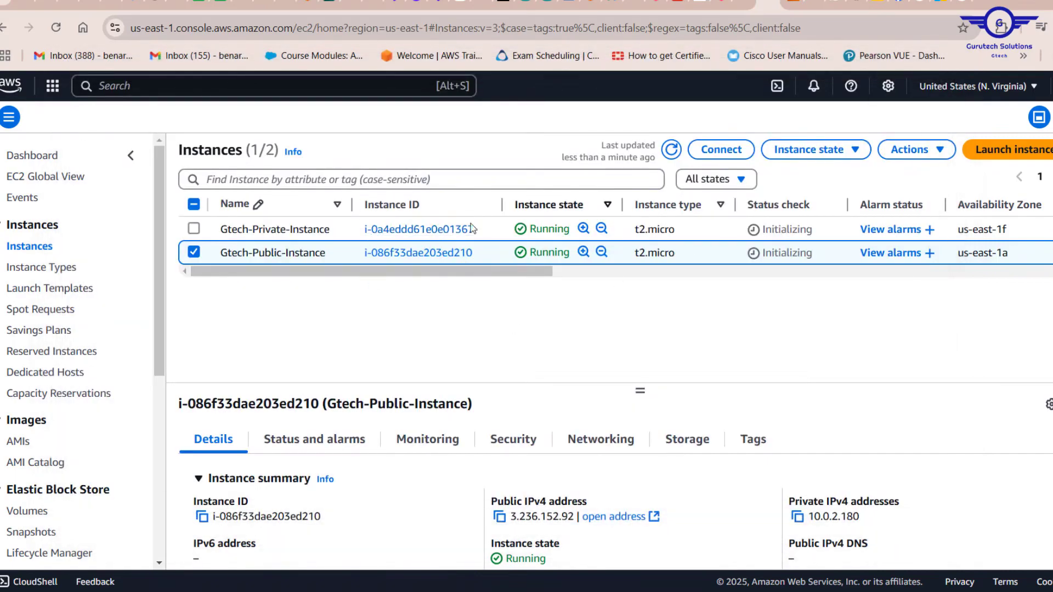
Step: Open Gtech-Public-Instance and connect to it through EC2 Instance Connect as user ubuntu
click(387, 262)
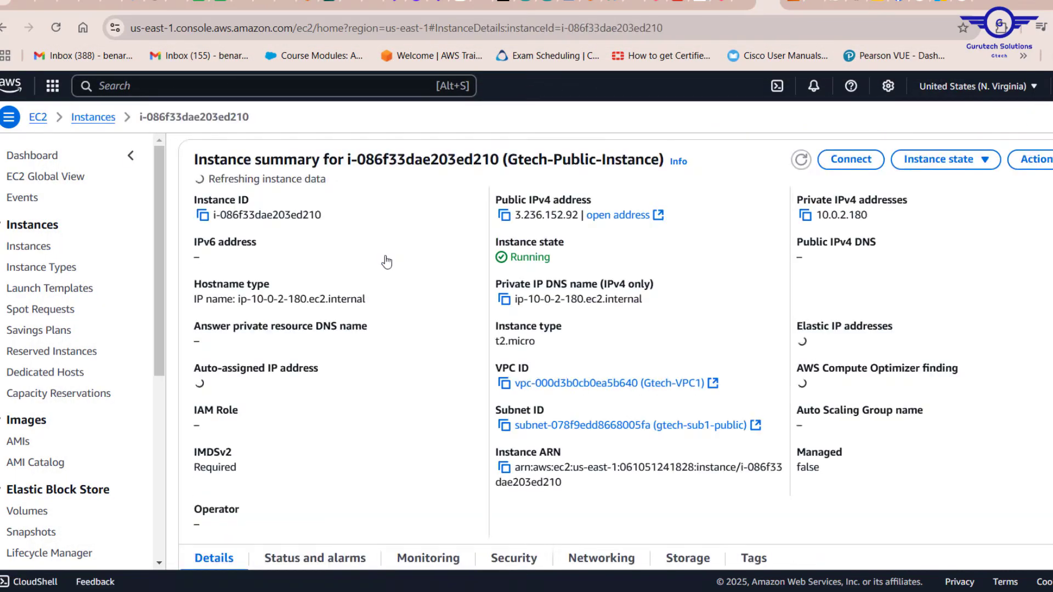
click(851, 159)
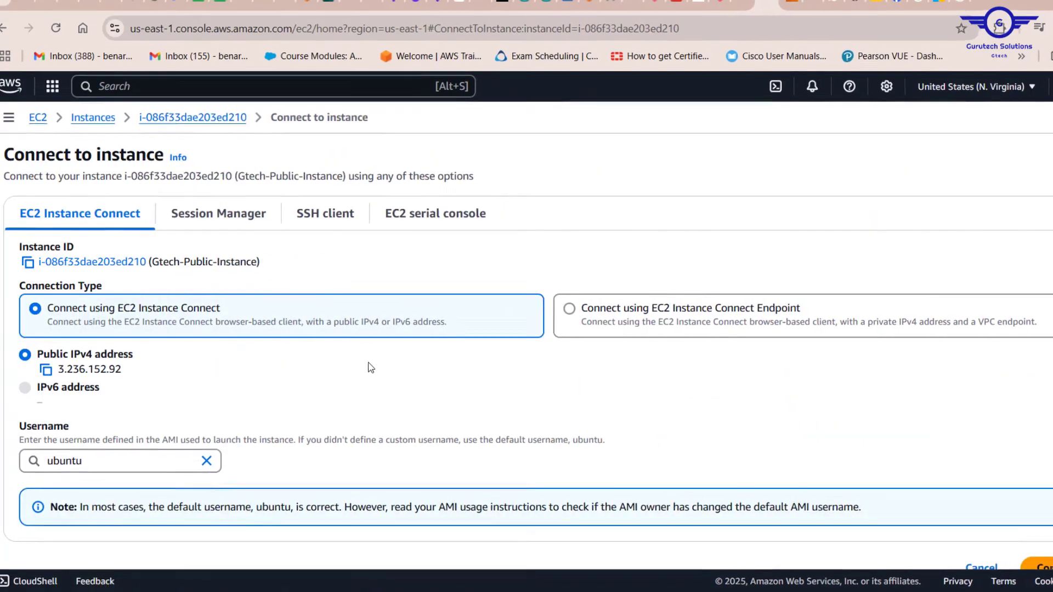
scroll(812, 455, down, 1)
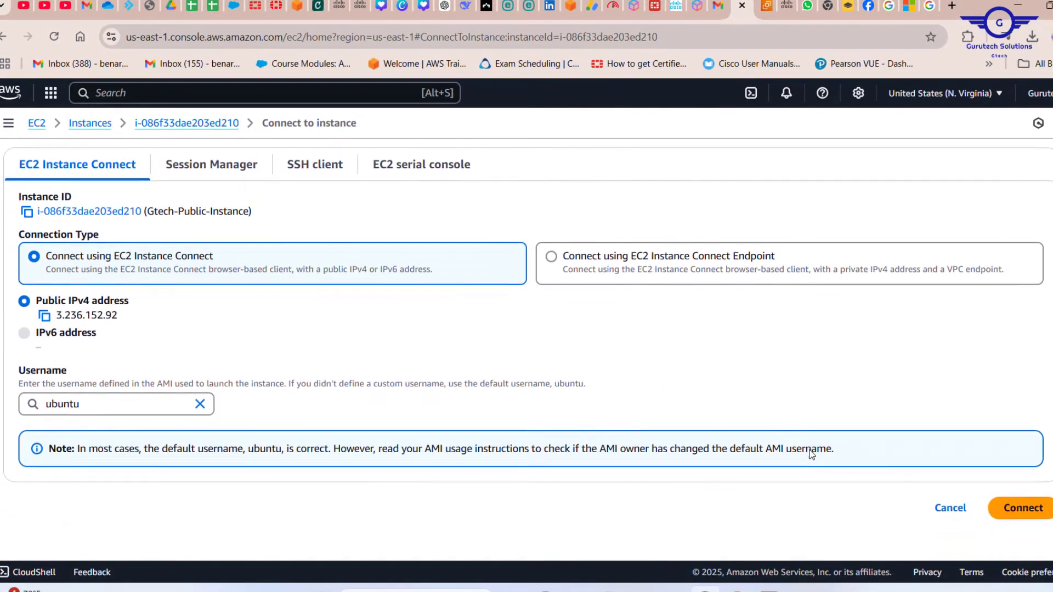
scroll(812, 455, up, 1)
scroll(811, 455, down, 1)
scroll(811, 454, up, 1)
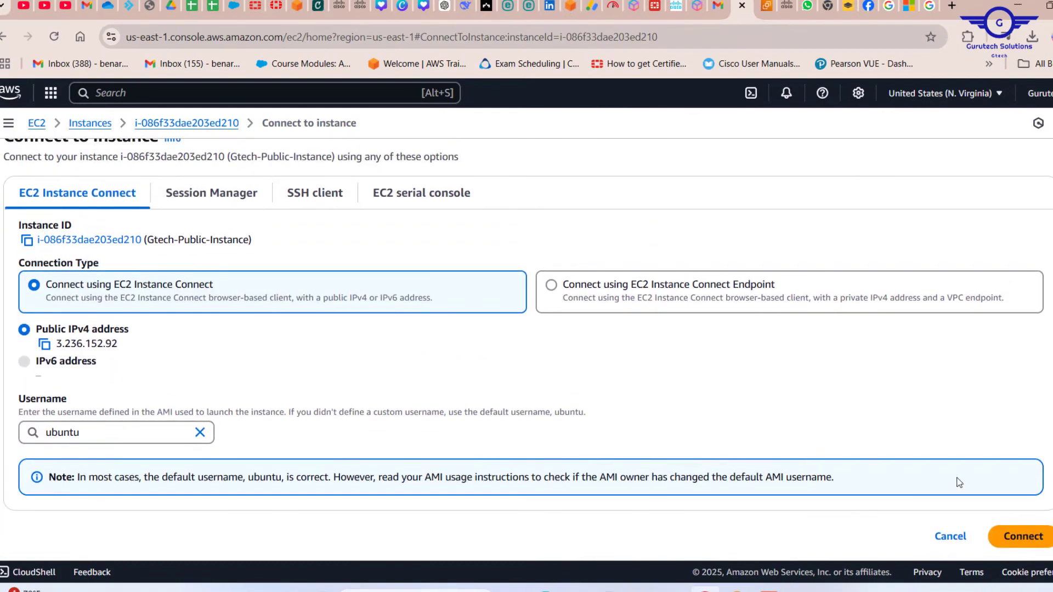
click(1023, 537)
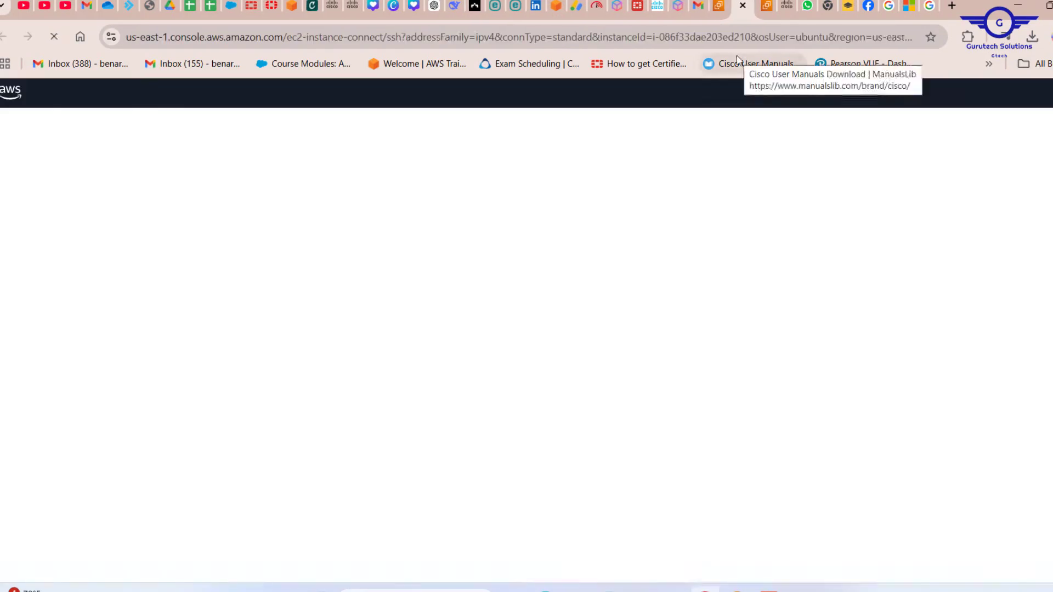
key(Return)
key(Return)
key(Return)
key(Return)
key(Return)
key(Return)
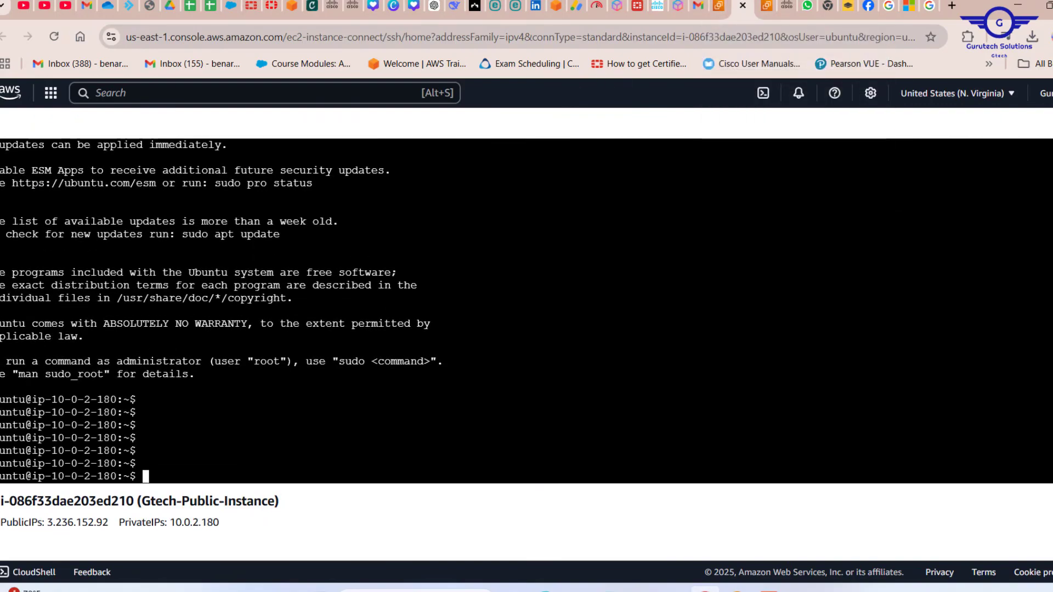
Step: Begin typing a sudo command in the public instance's terminal session
text(sudo apt)
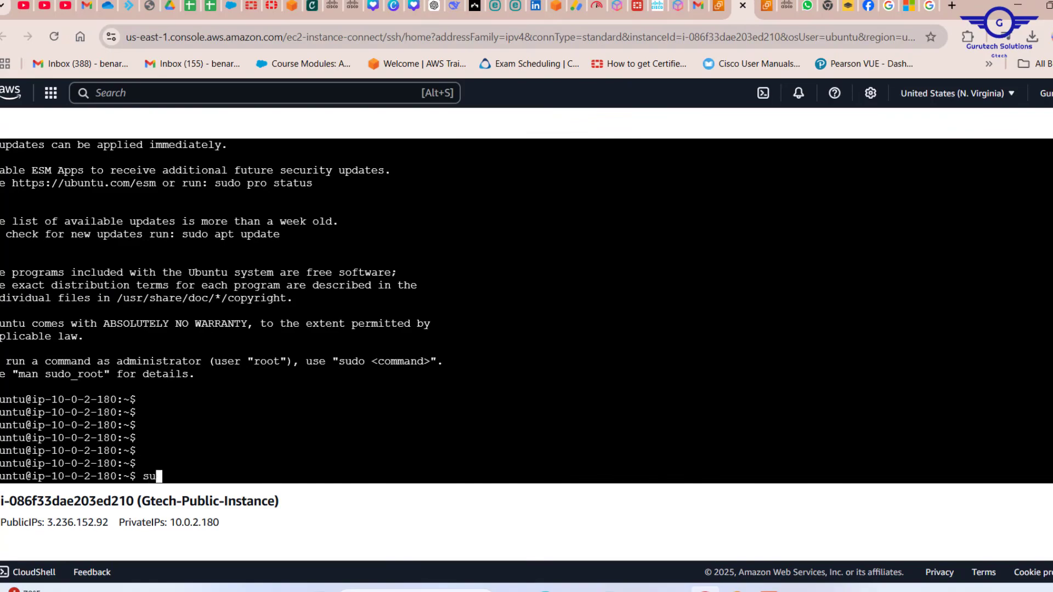
text( upgrade)
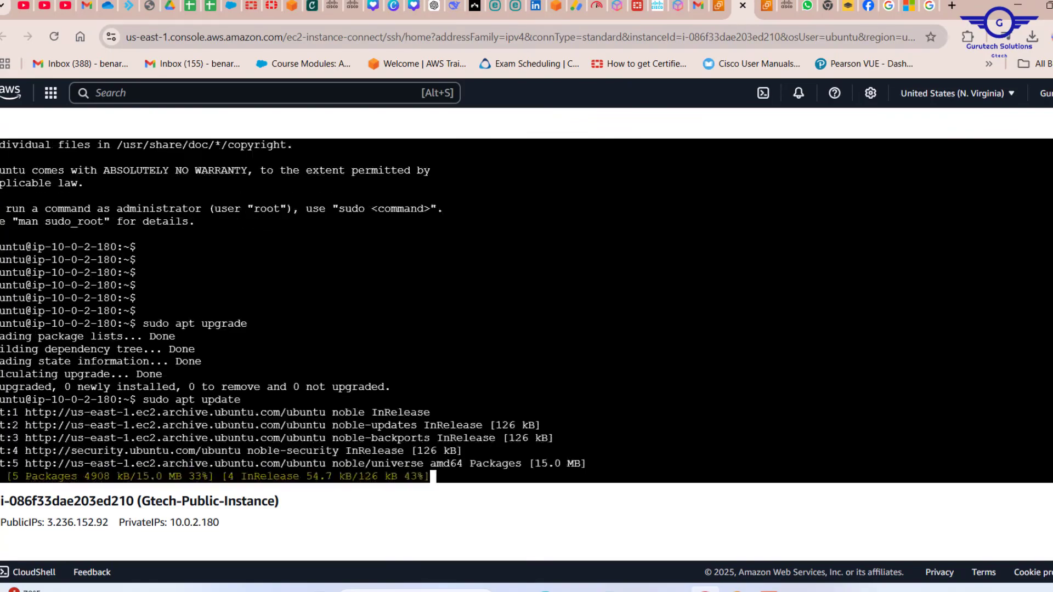
Step: Return to the EC2 console, go back to the Instances list, and open Gtech-Private-Instance's details
click(718, 6)
scroll(322, 289, up, 2)
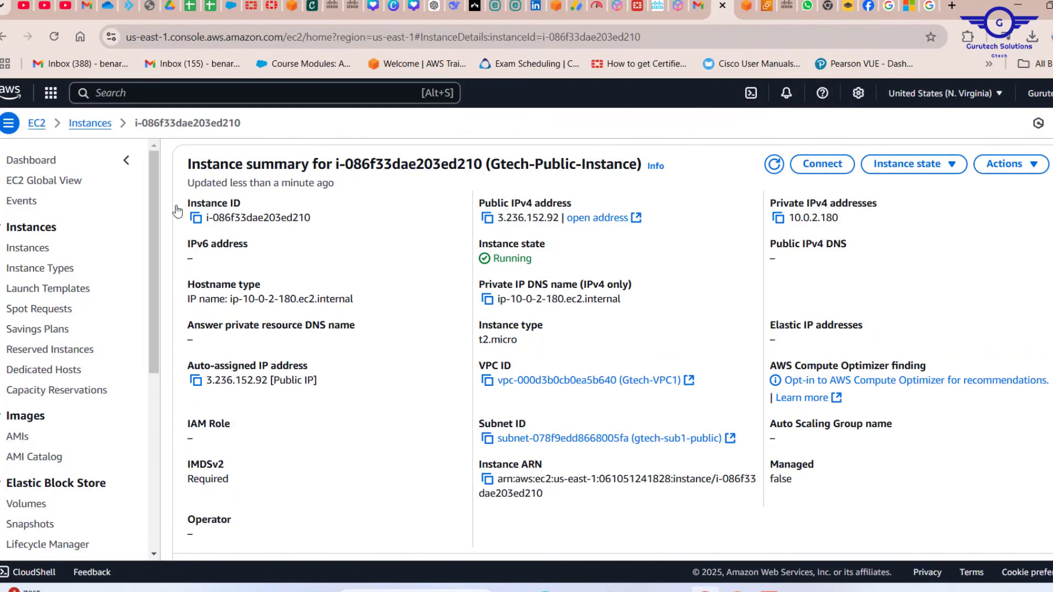
click(86, 126)
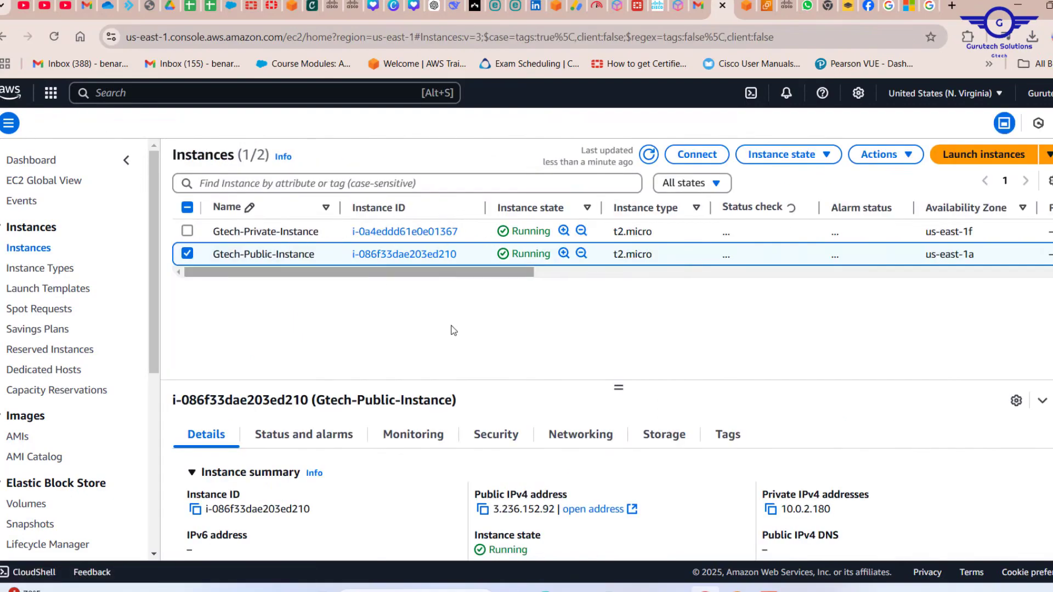
click(389, 232)
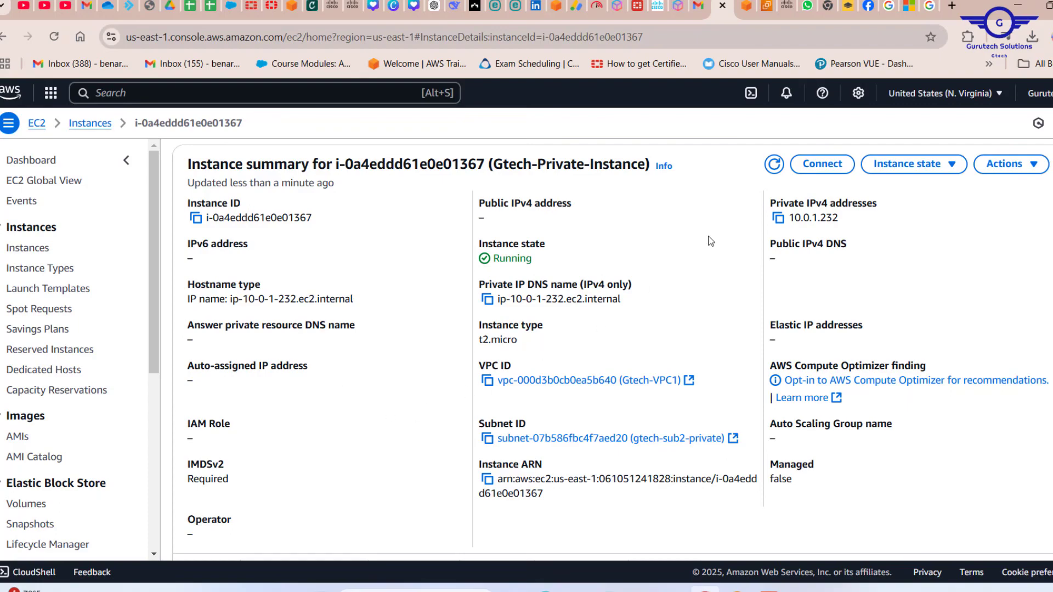
Step: Open the Connect page for Gtech-Private-Instance, examine its EC2 Instance Connect options, and review both instances' status checks
click(821, 164)
scroll(414, 381, down, 5)
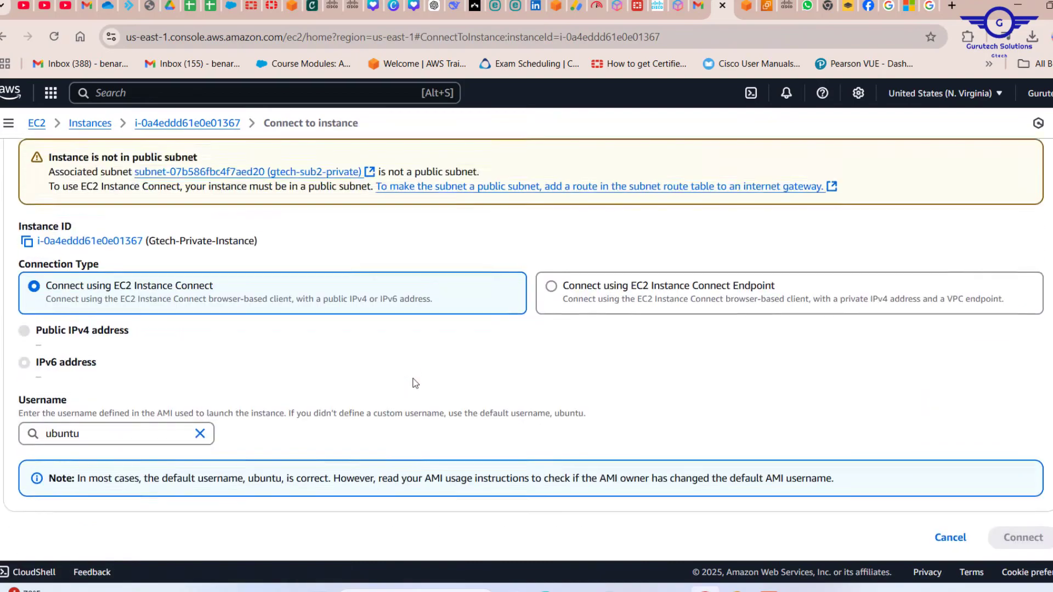
scroll(414, 382, up, 5)
scroll(416, 383, down, 3)
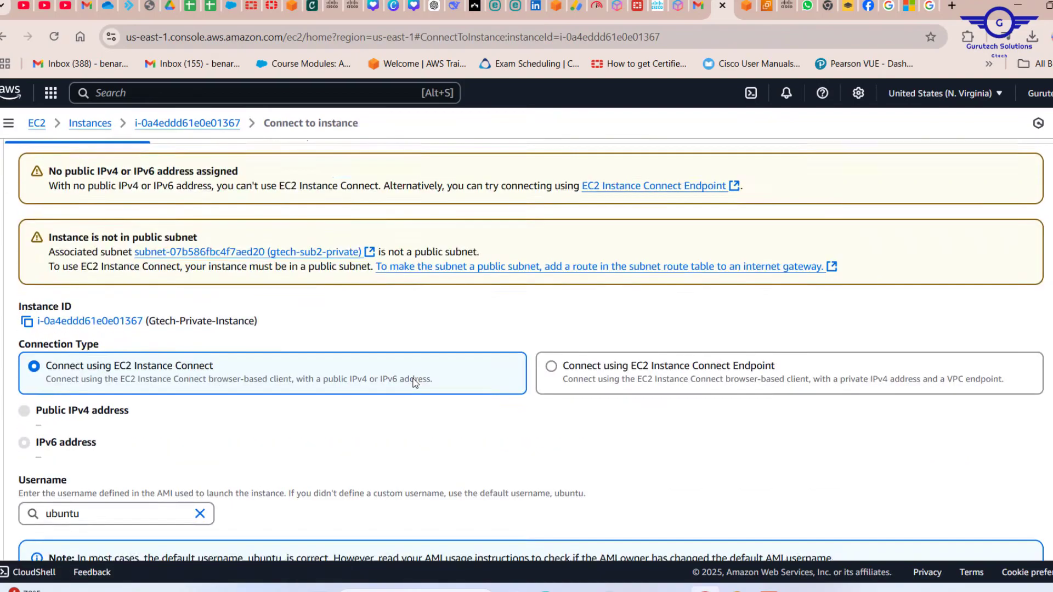
scroll(567, 354, up, 3)
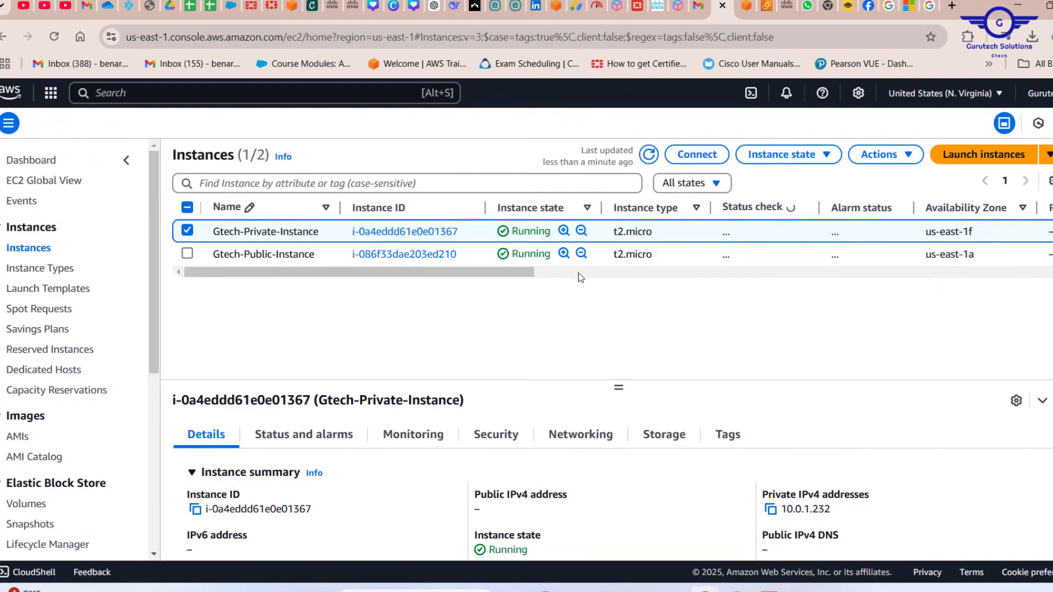
drag(515, 276, 424, 291)
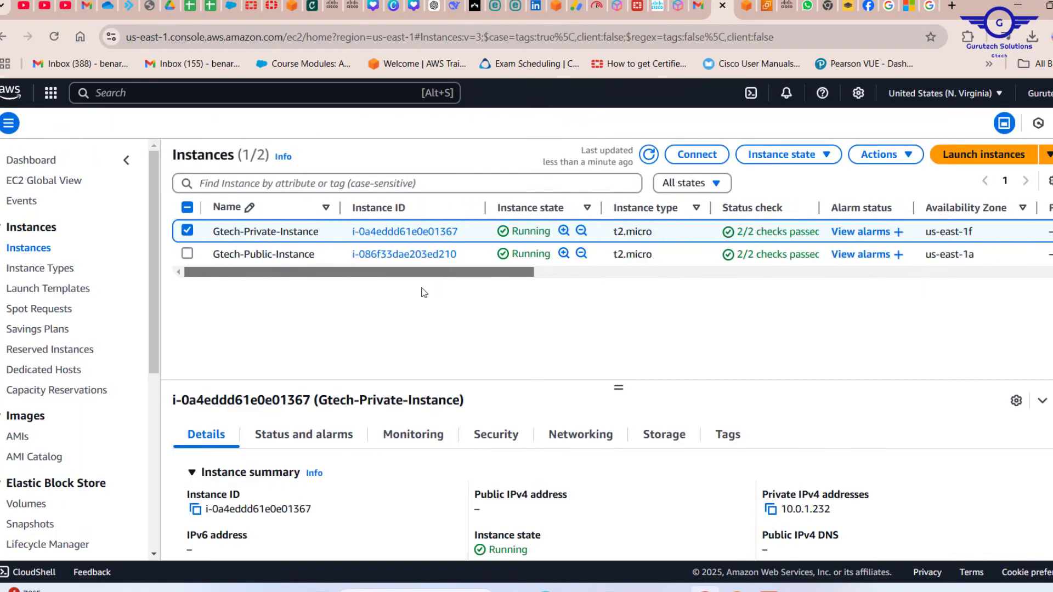